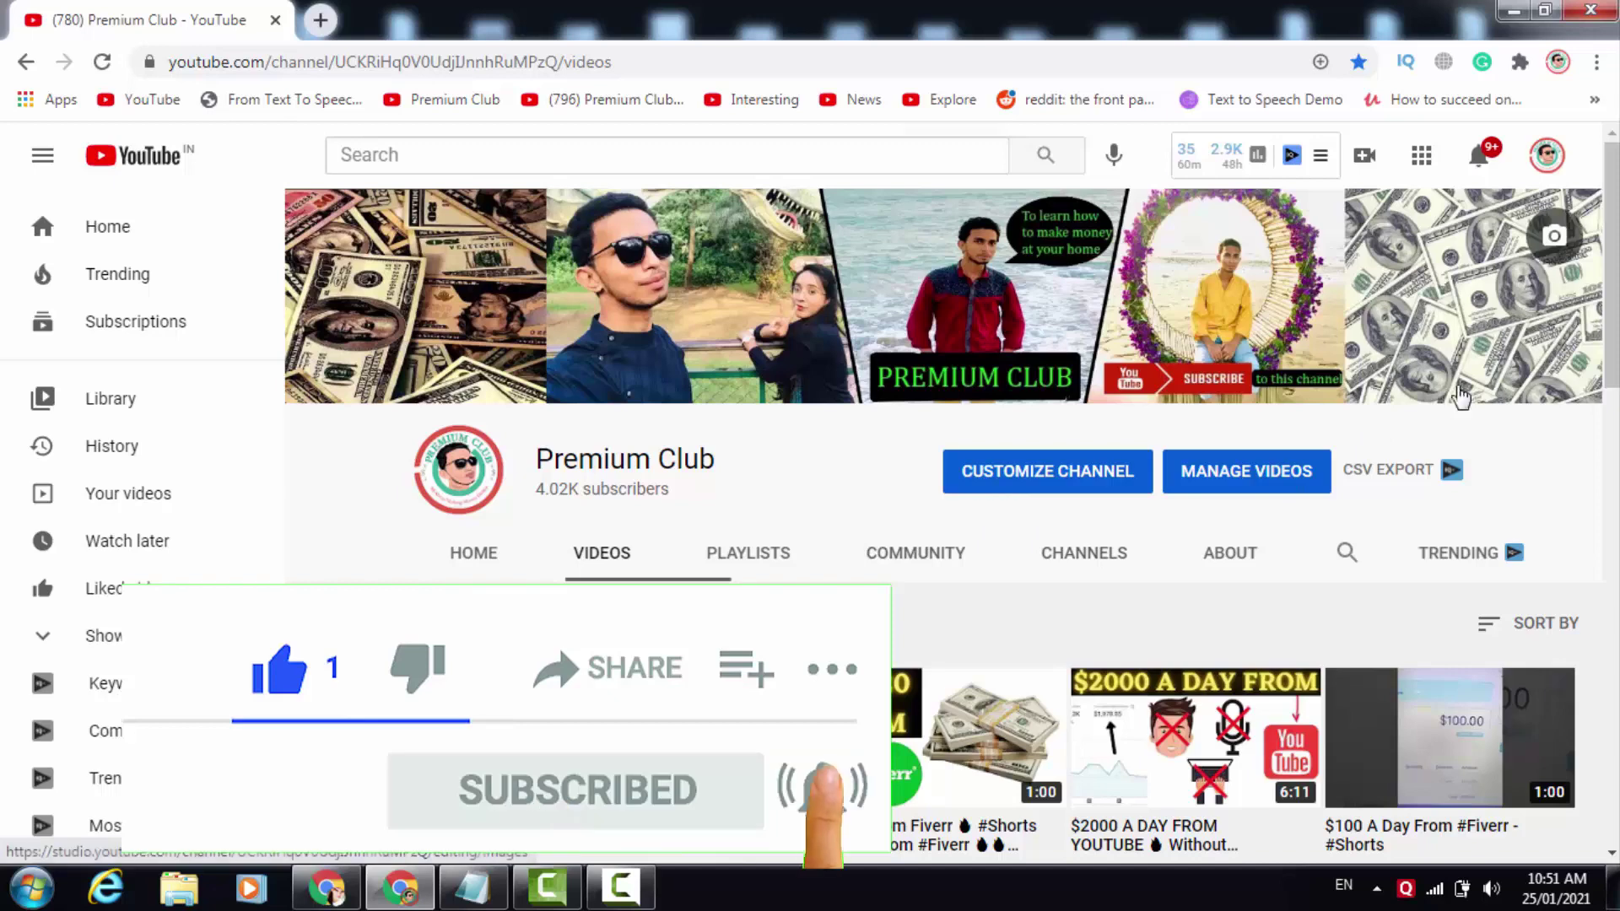
Step: Scroll up and down through the Premium Club channel's video uploads
scroll(1449, 396, down, 4)
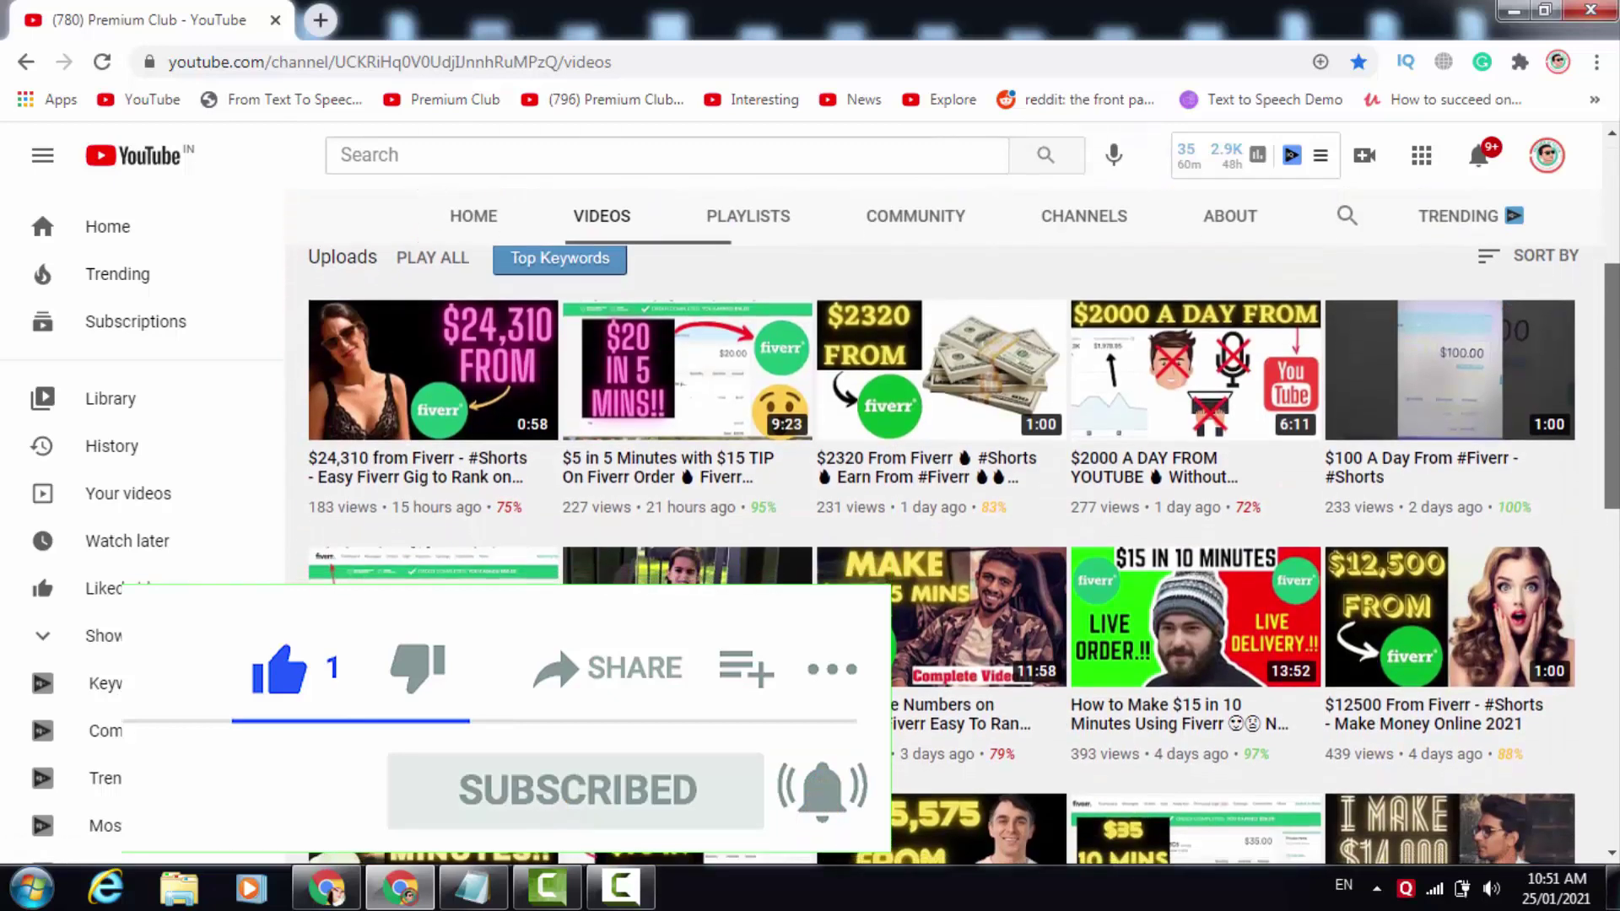
scroll(953, 529, down, 1)
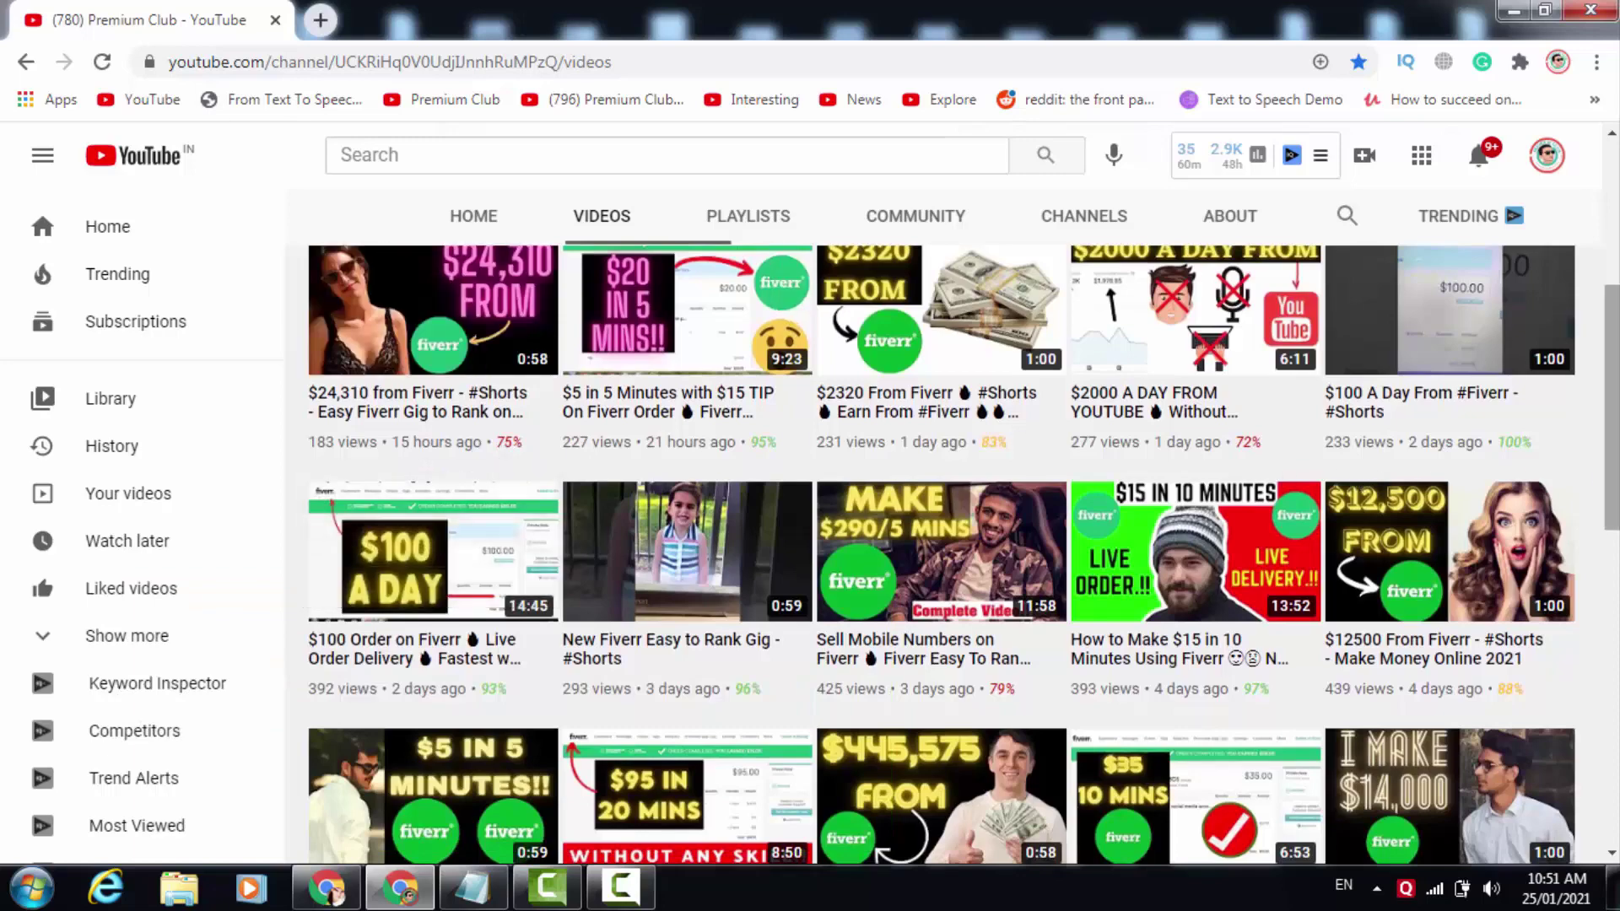
scroll(963, 557, down, 4)
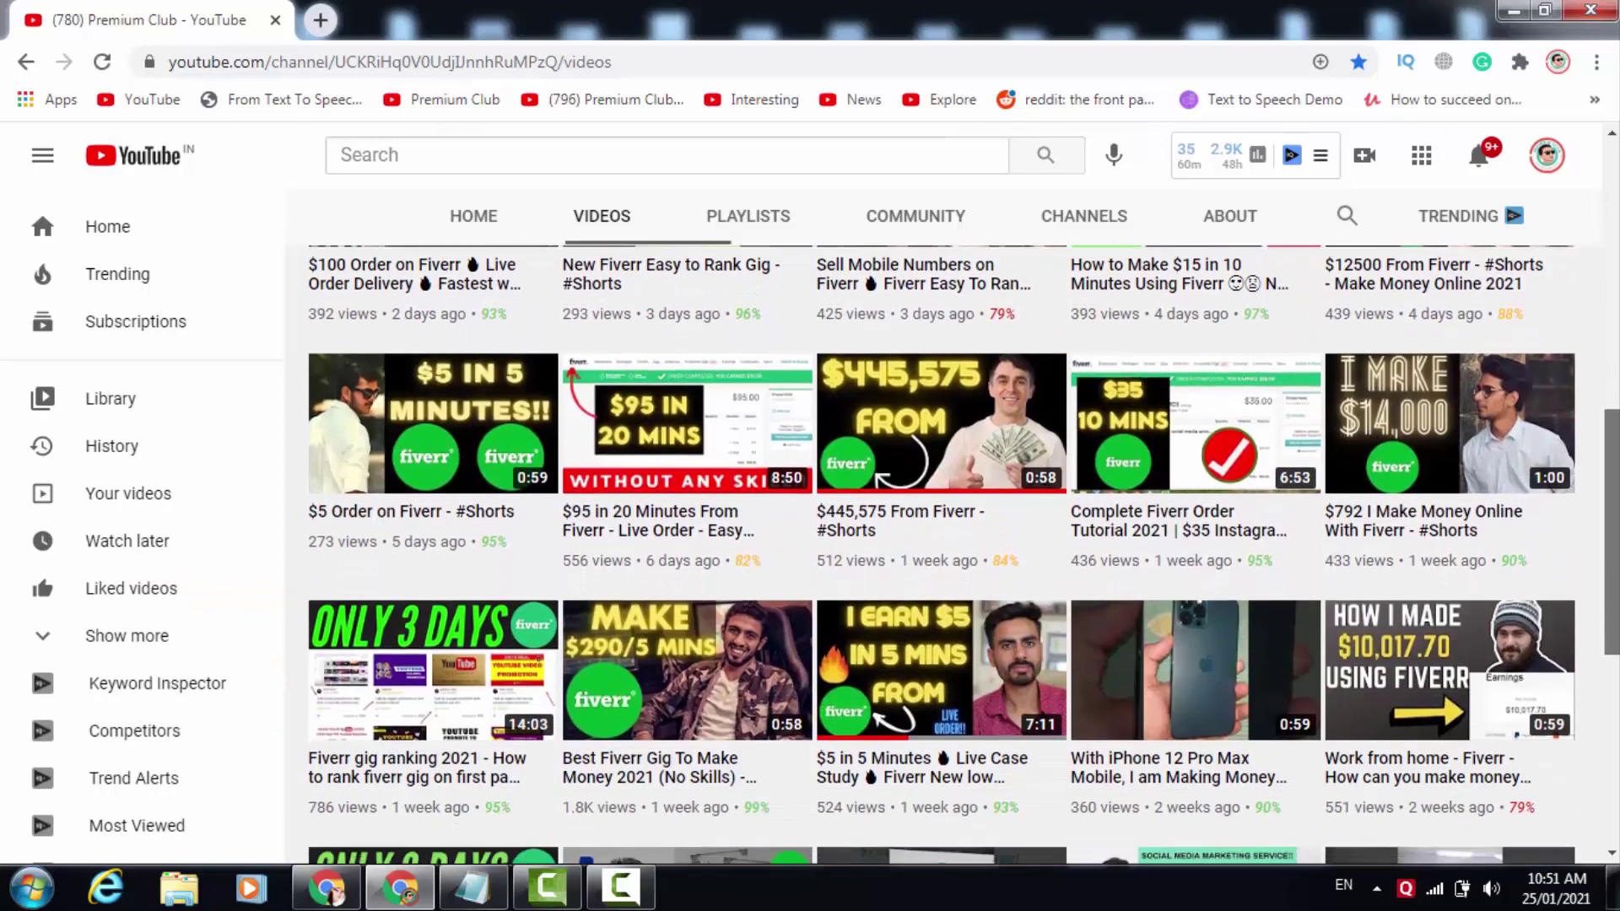
scroll(953, 557, up, 8)
scroll(953, 506, up, 1)
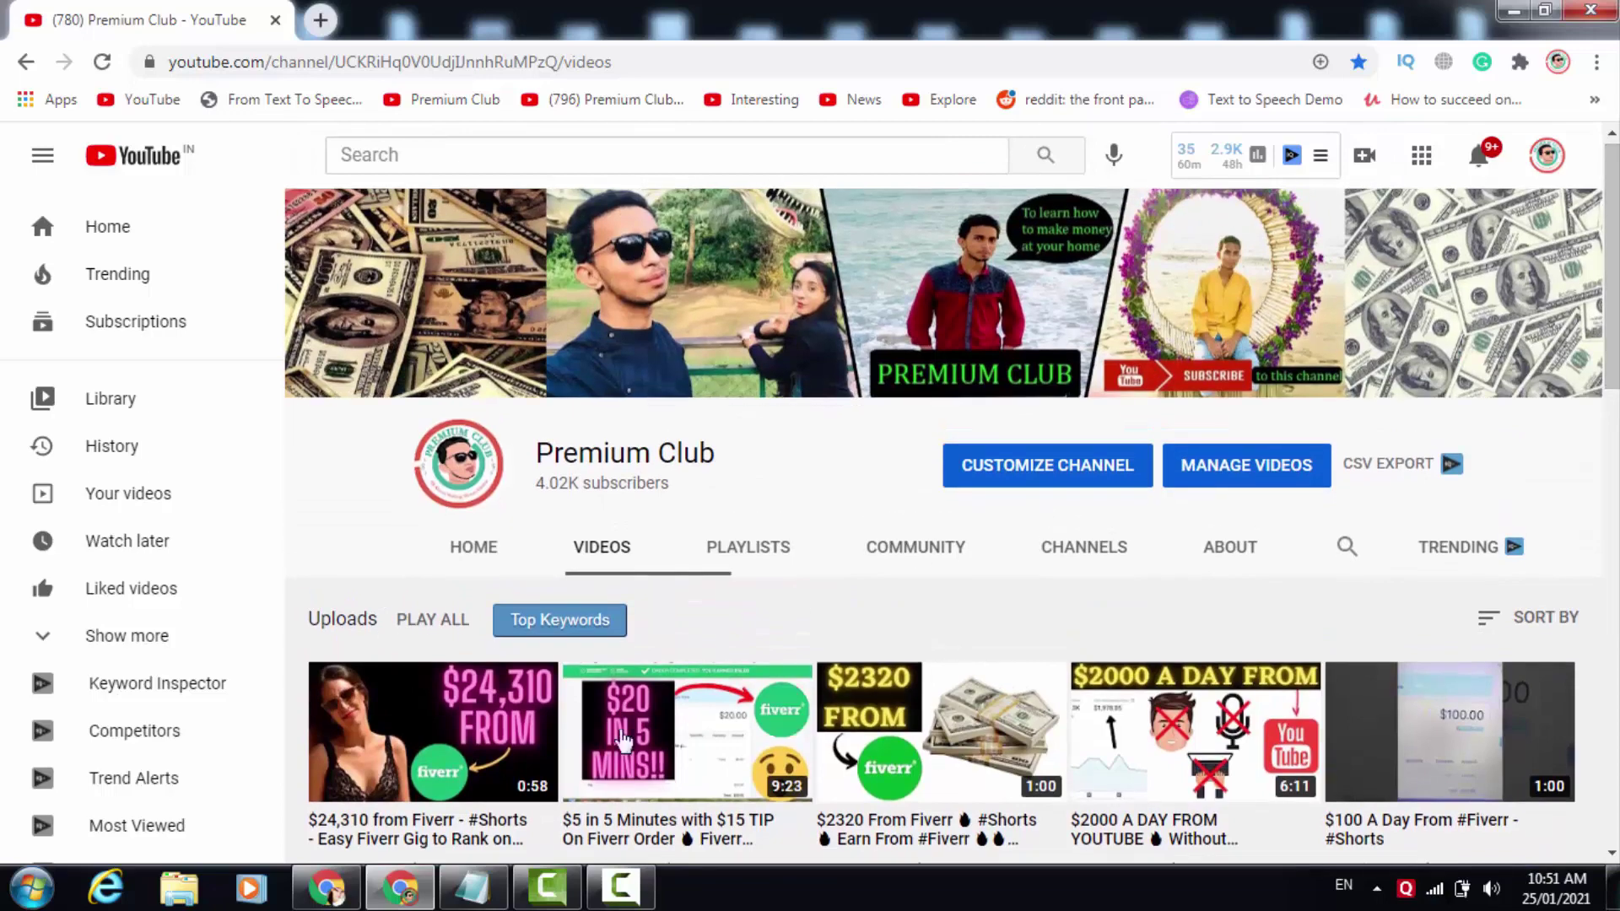
scroll(563, 762, down, 5)
scroll(952, 557, down, 5)
scroll(953, 557, up, 8)
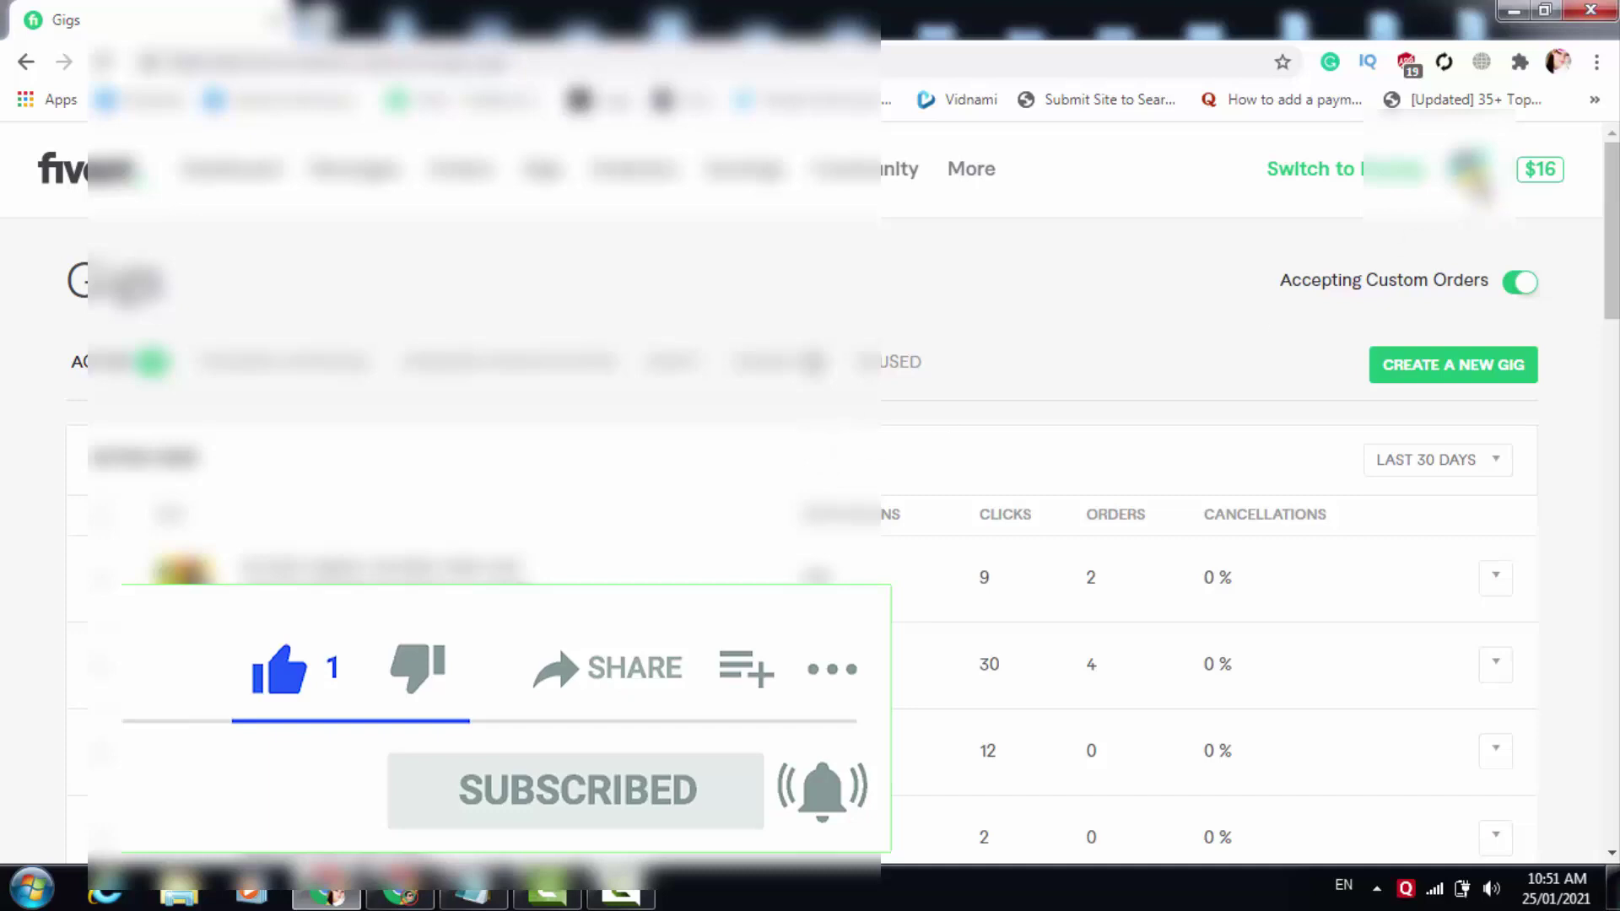
Step: Open the Viewing Gig Statistics help article via the account menu's Help & Support
click(1473, 182)
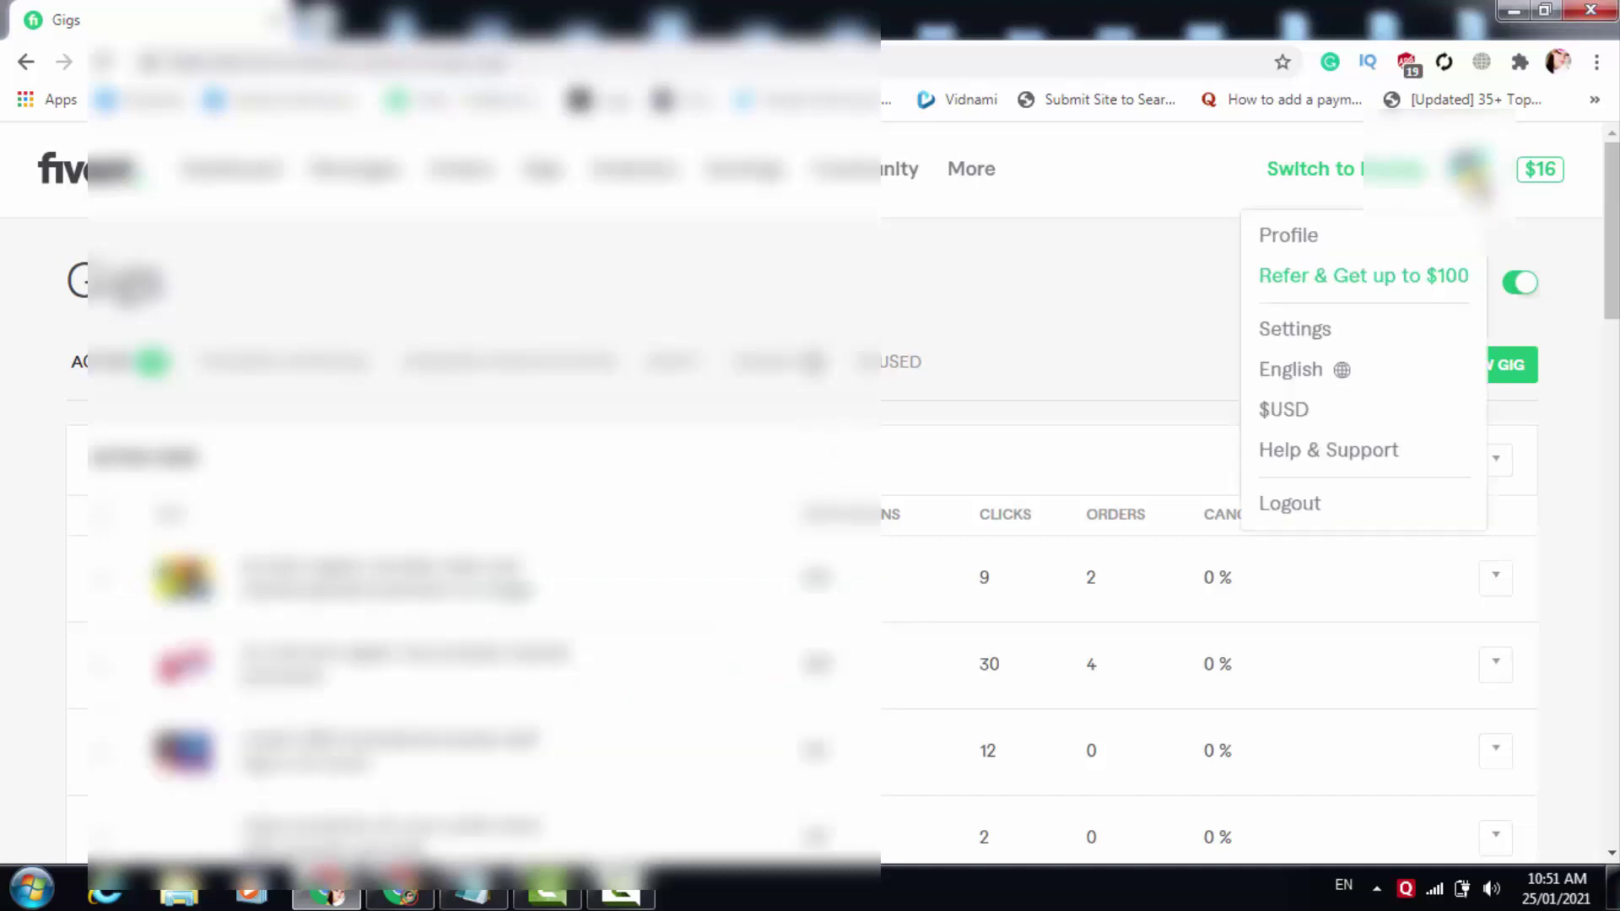
click(1347, 459)
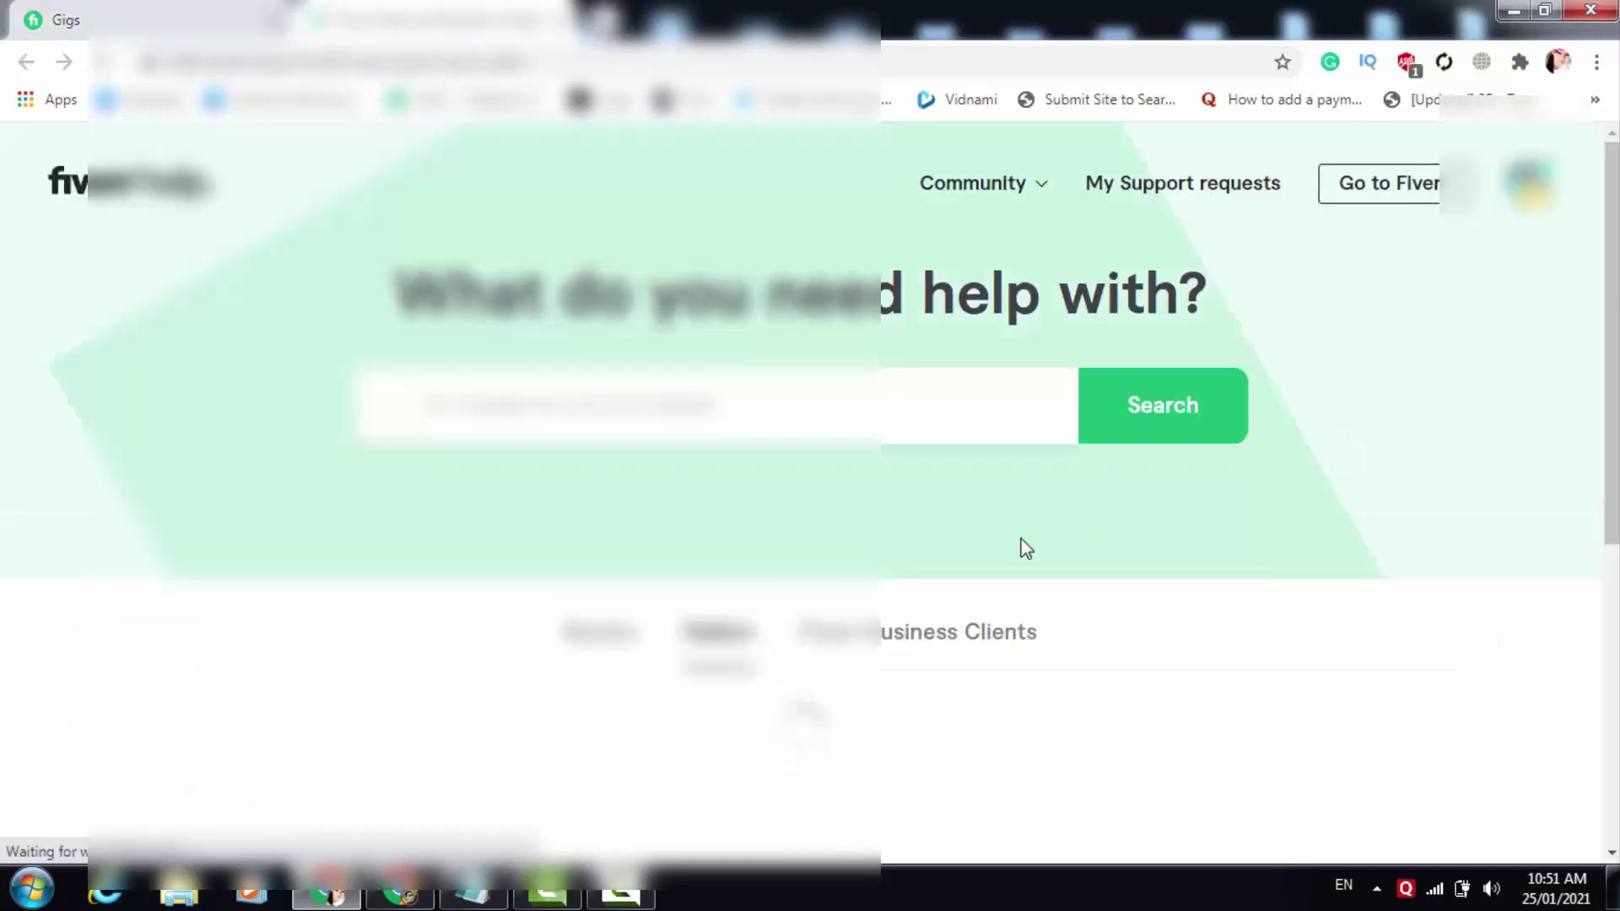
scroll(687, 411, down, 8)
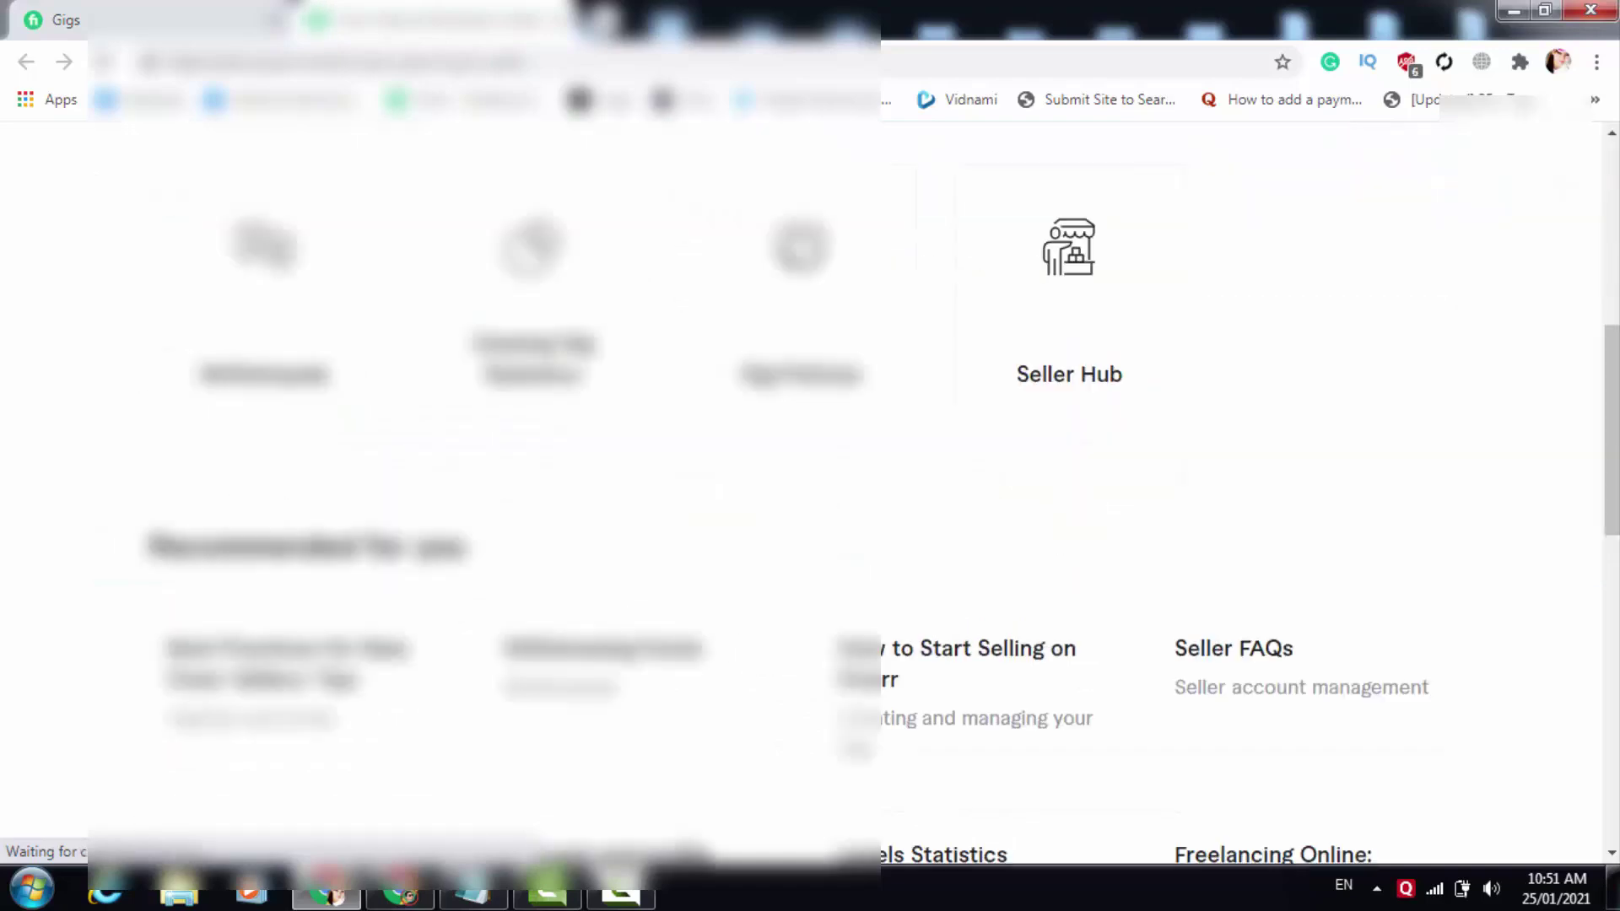
click(529, 358)
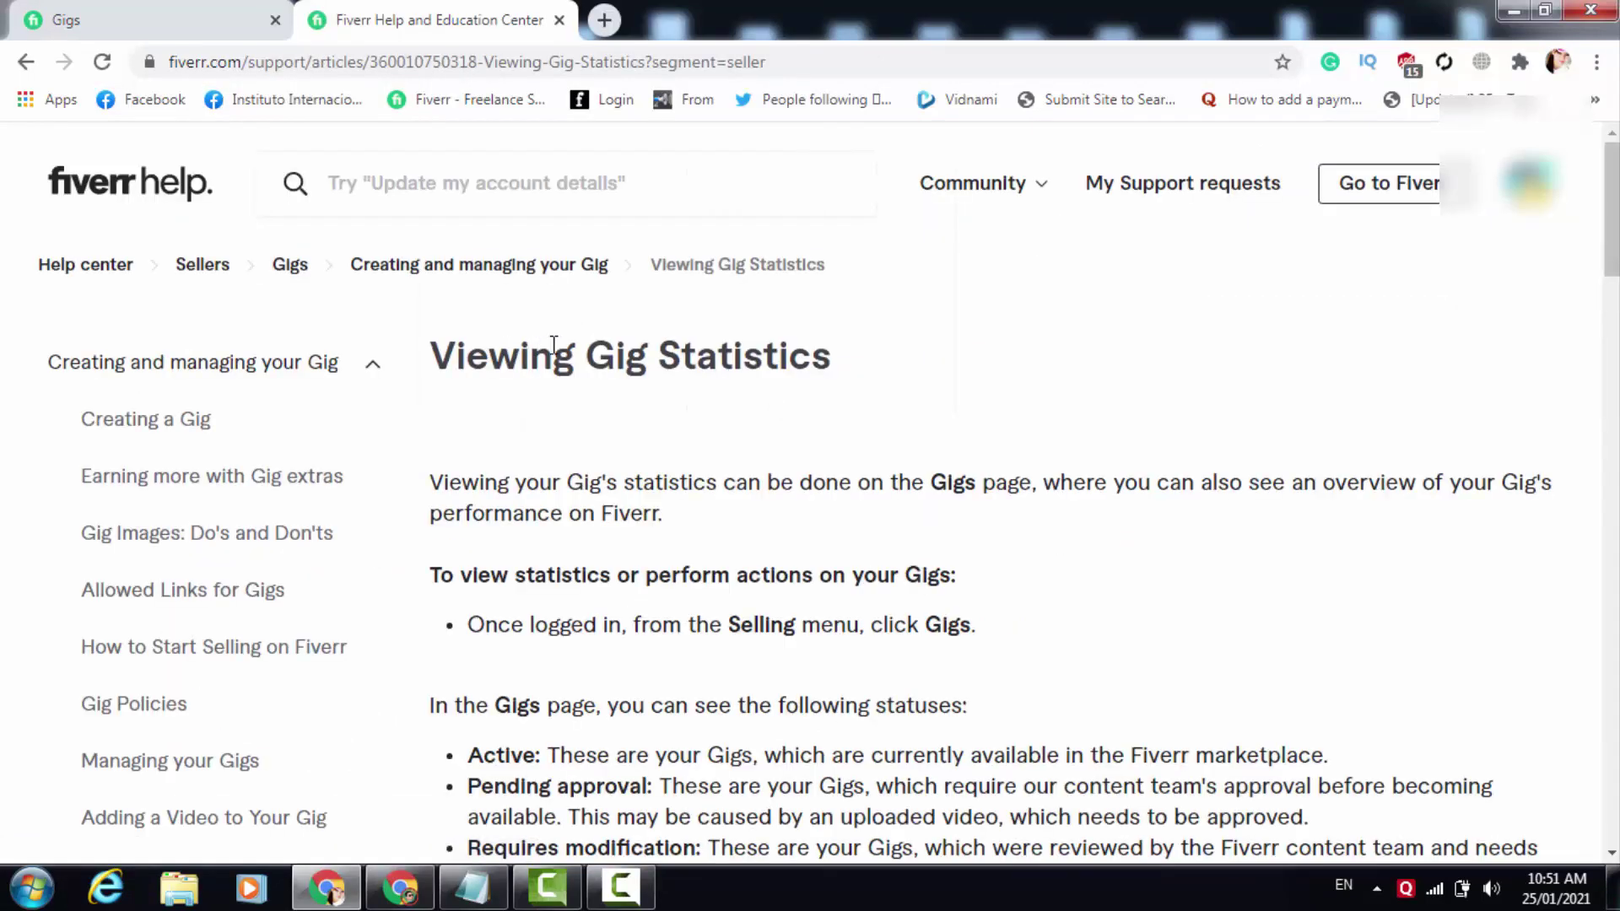
Step: Scroll the article to its Have more questions? footer and start a new support request
drag(516, 346, 797, 371)
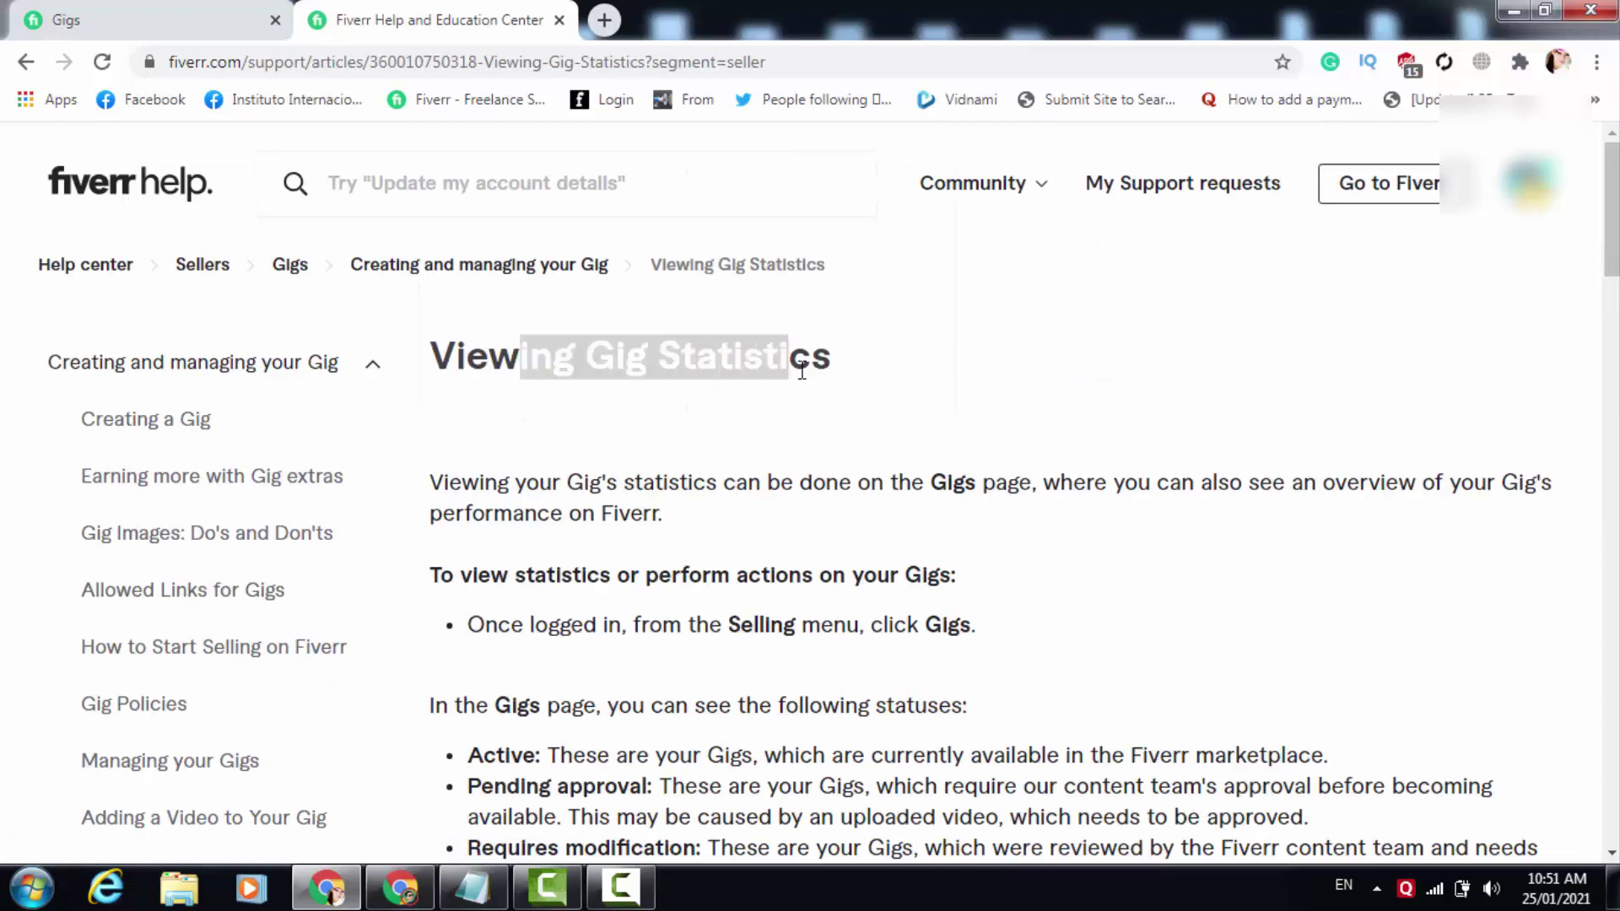
click(800, 371)
drag(1610, 241, 1599, 697)
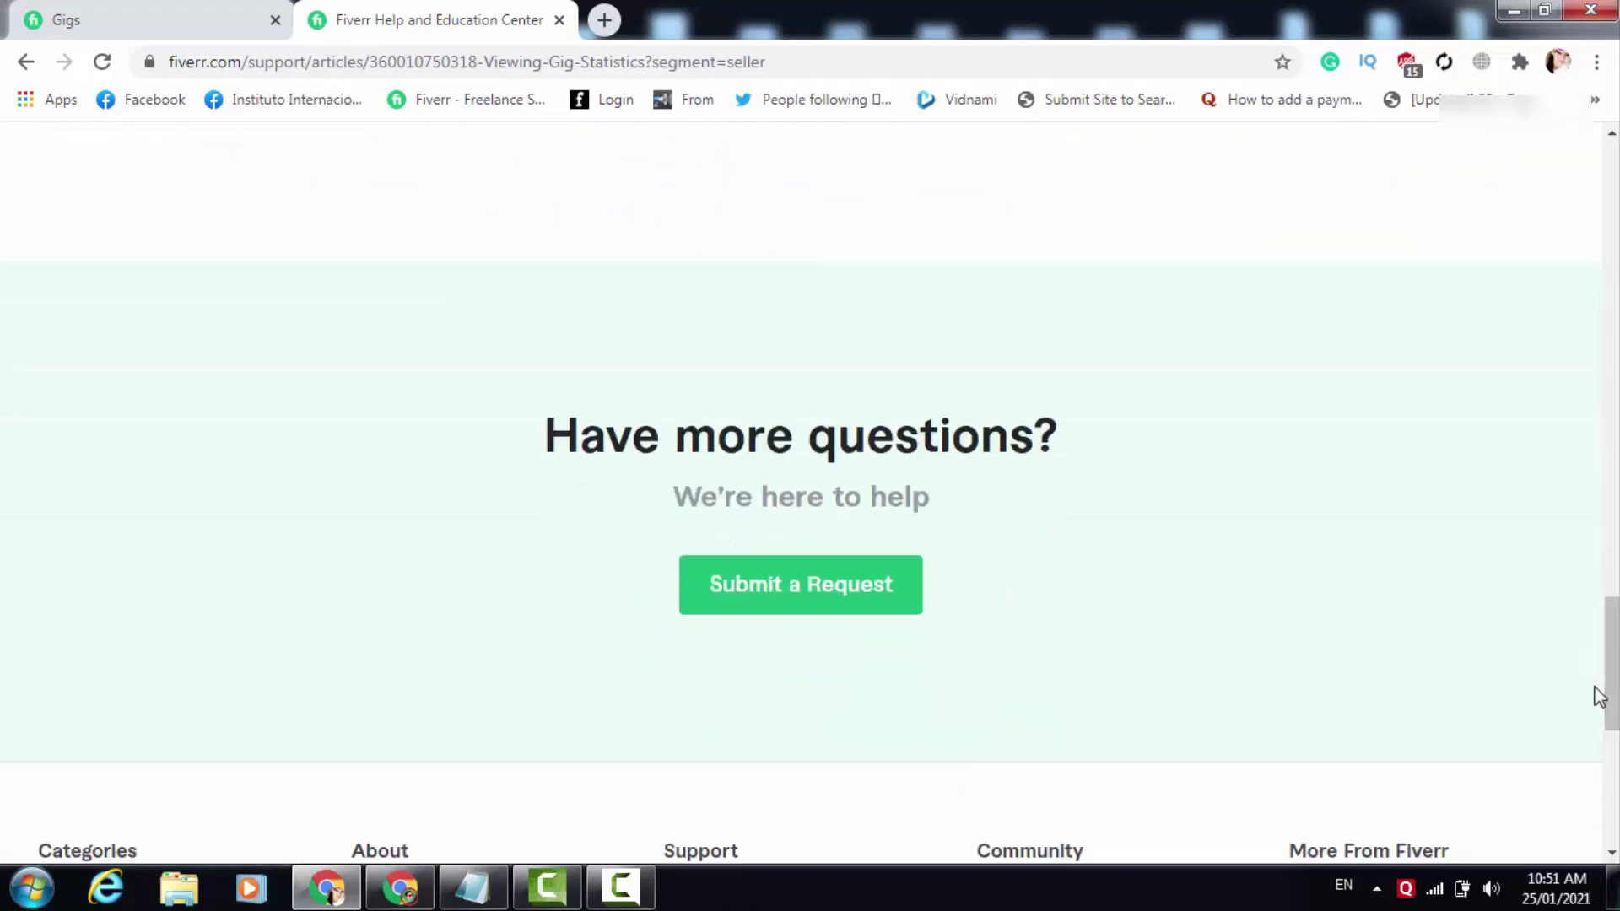
click(767, 606)
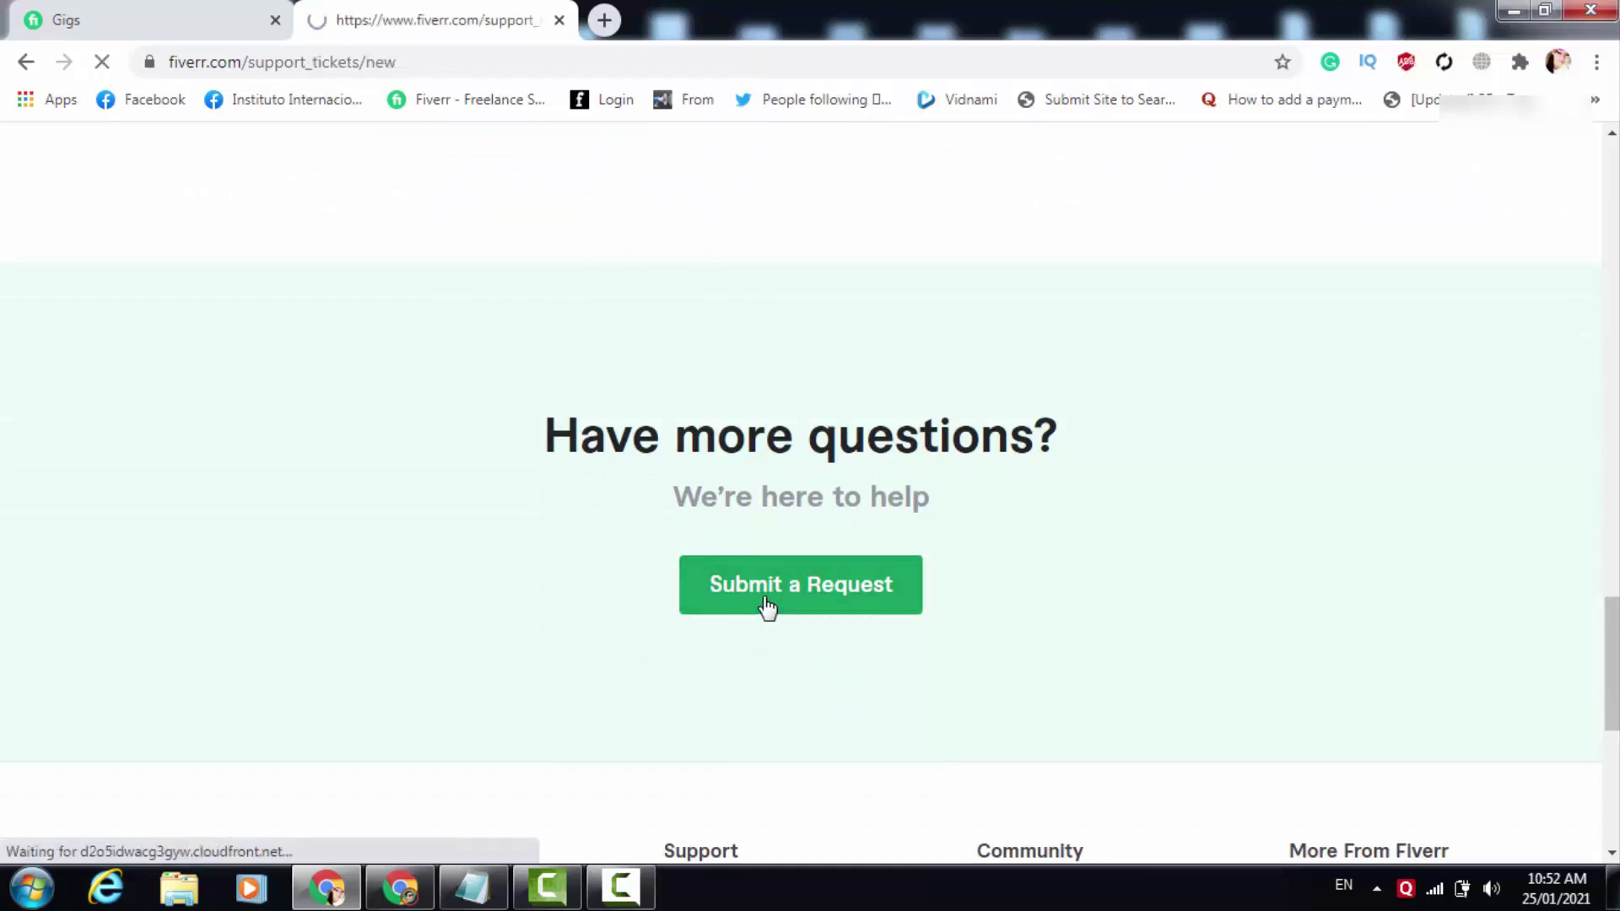
Step: Set the request subject to Gig and the issue to 'My Gig doesn't appear in search'
click(625, 647)
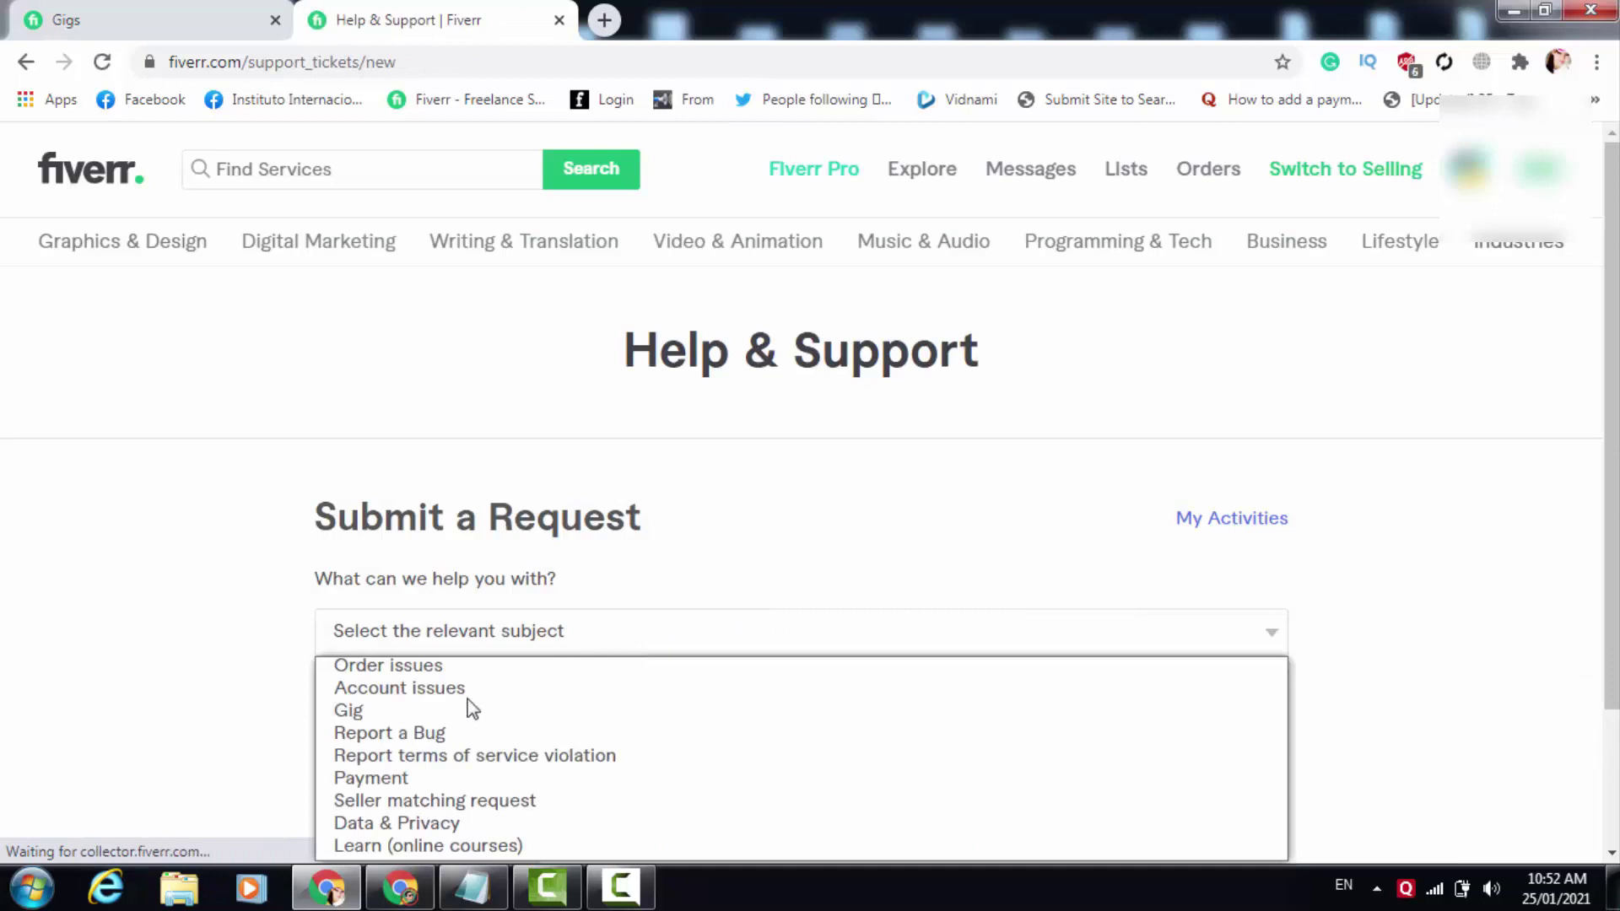
click(381, 716)
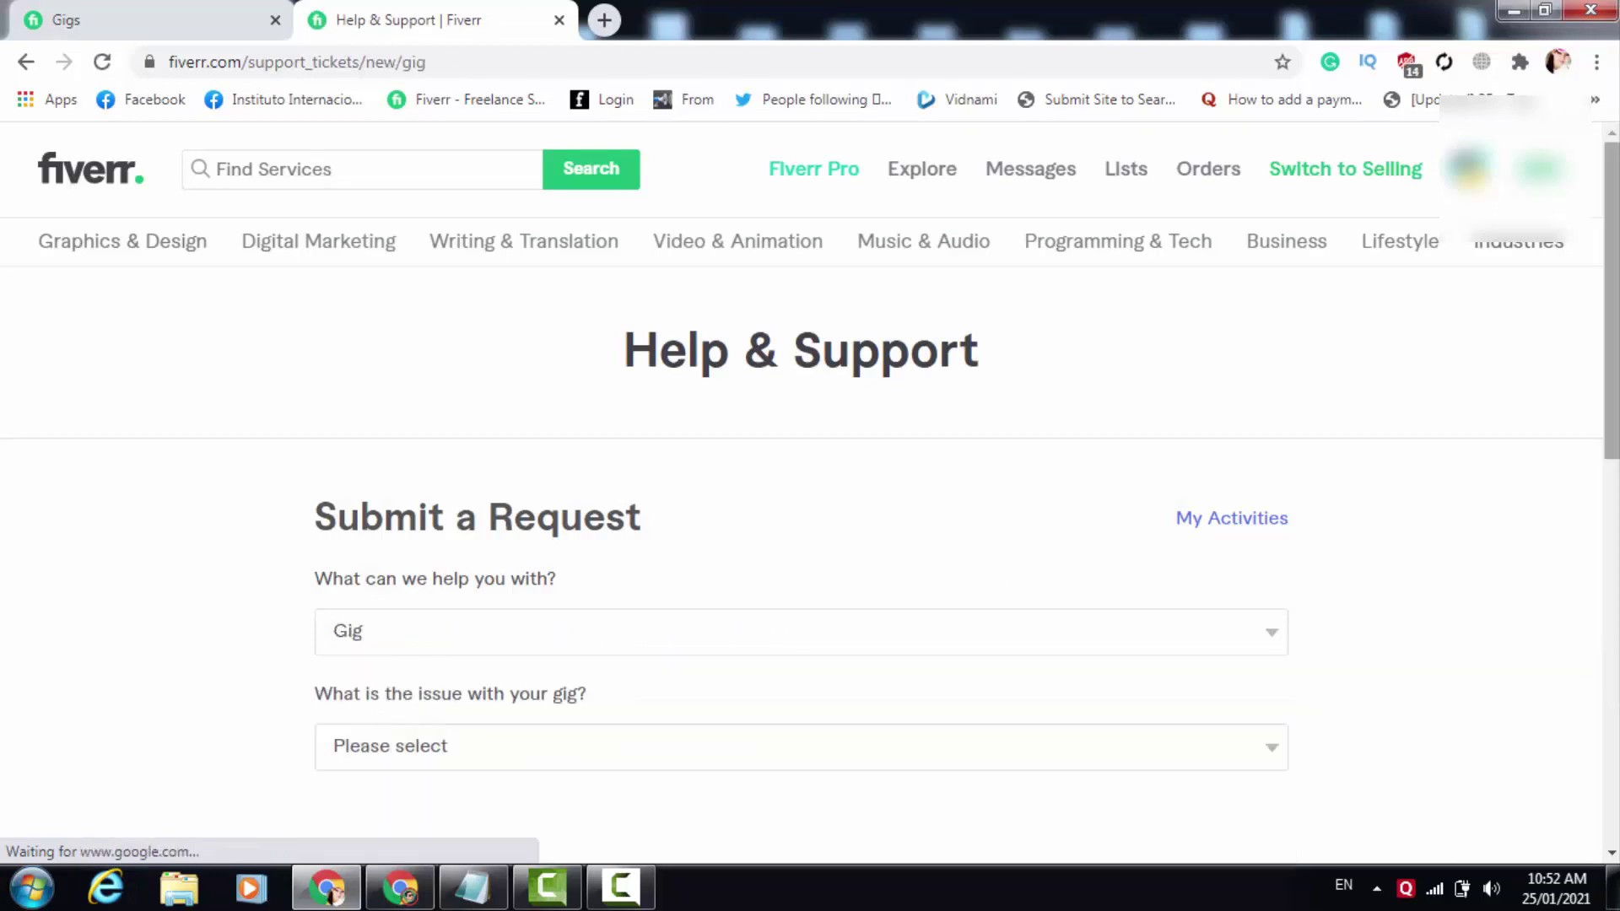
scroll(381, 717, down, 3)
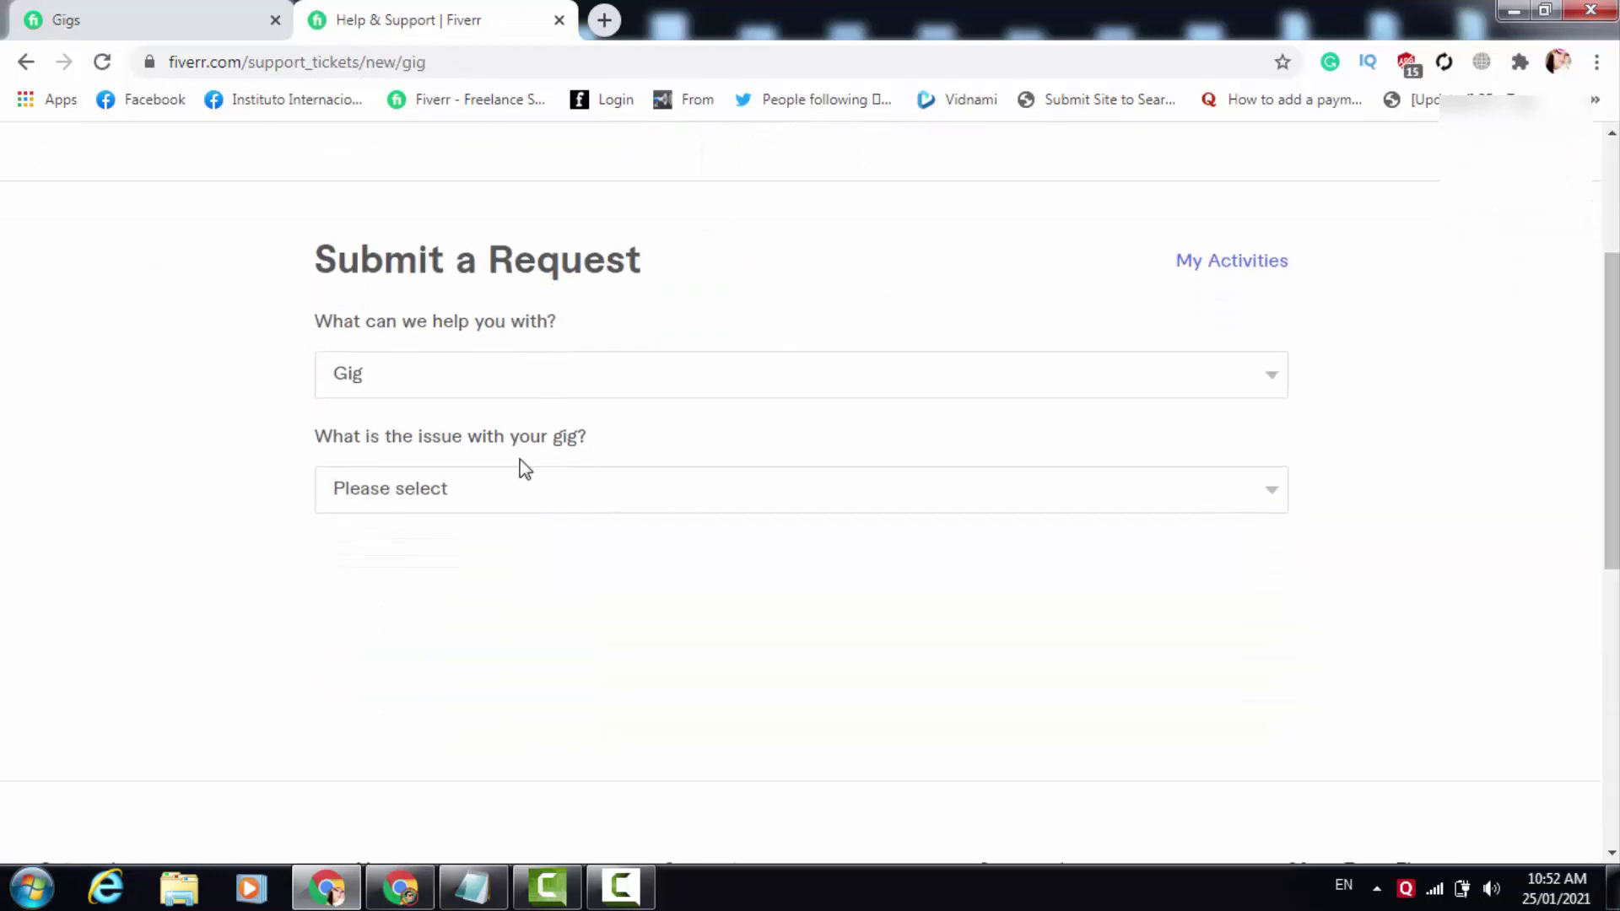
click(498, 473)
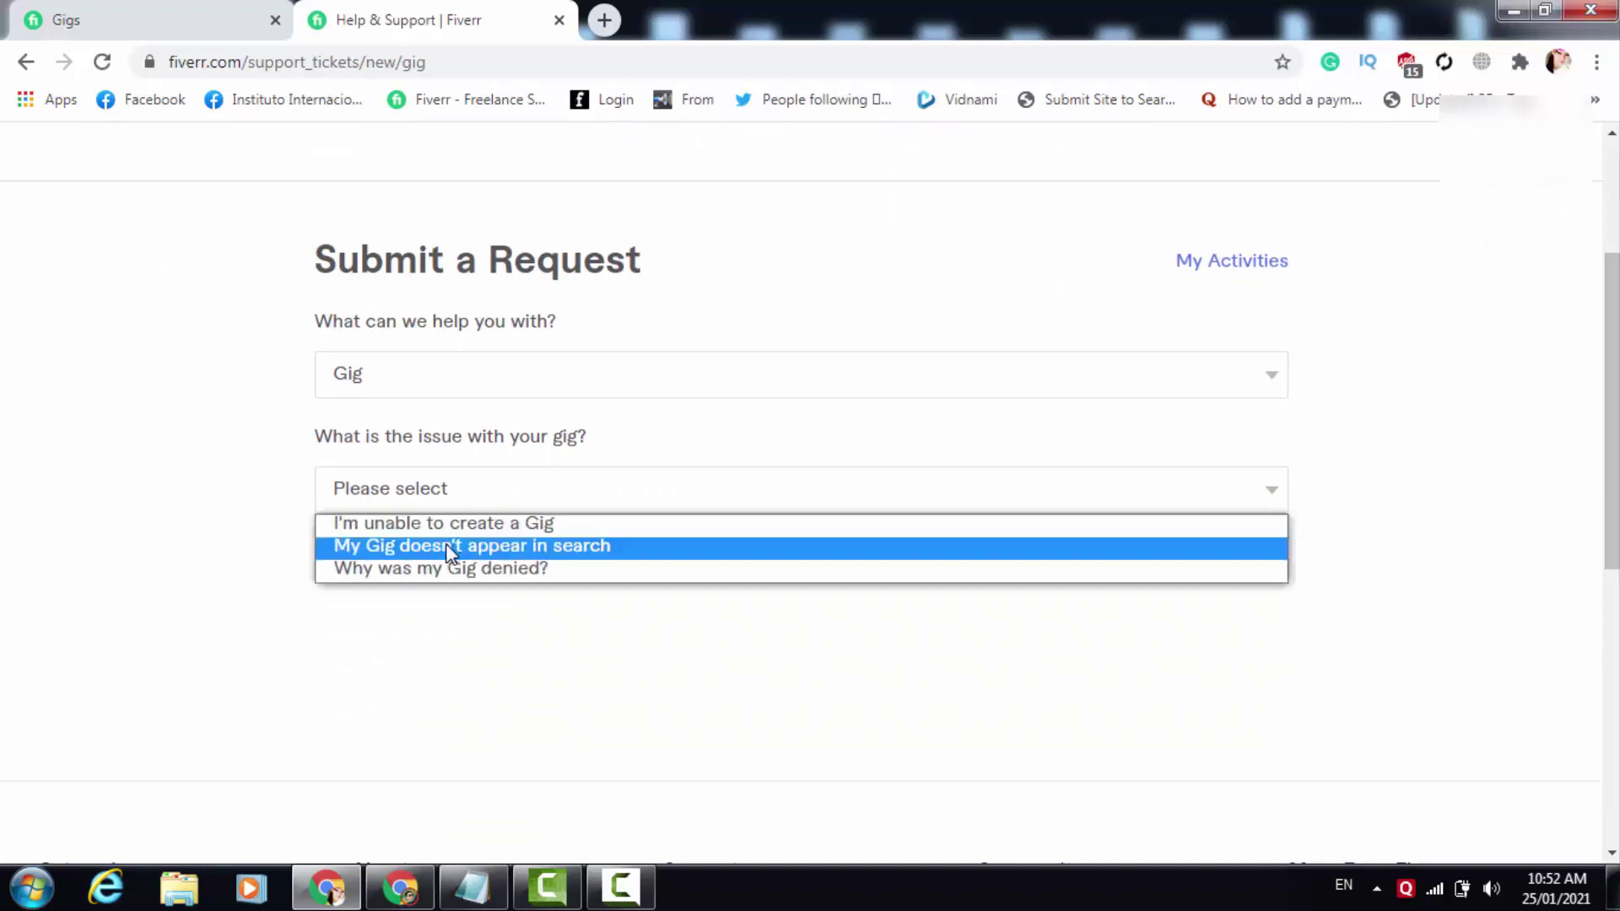
click(586, 550)
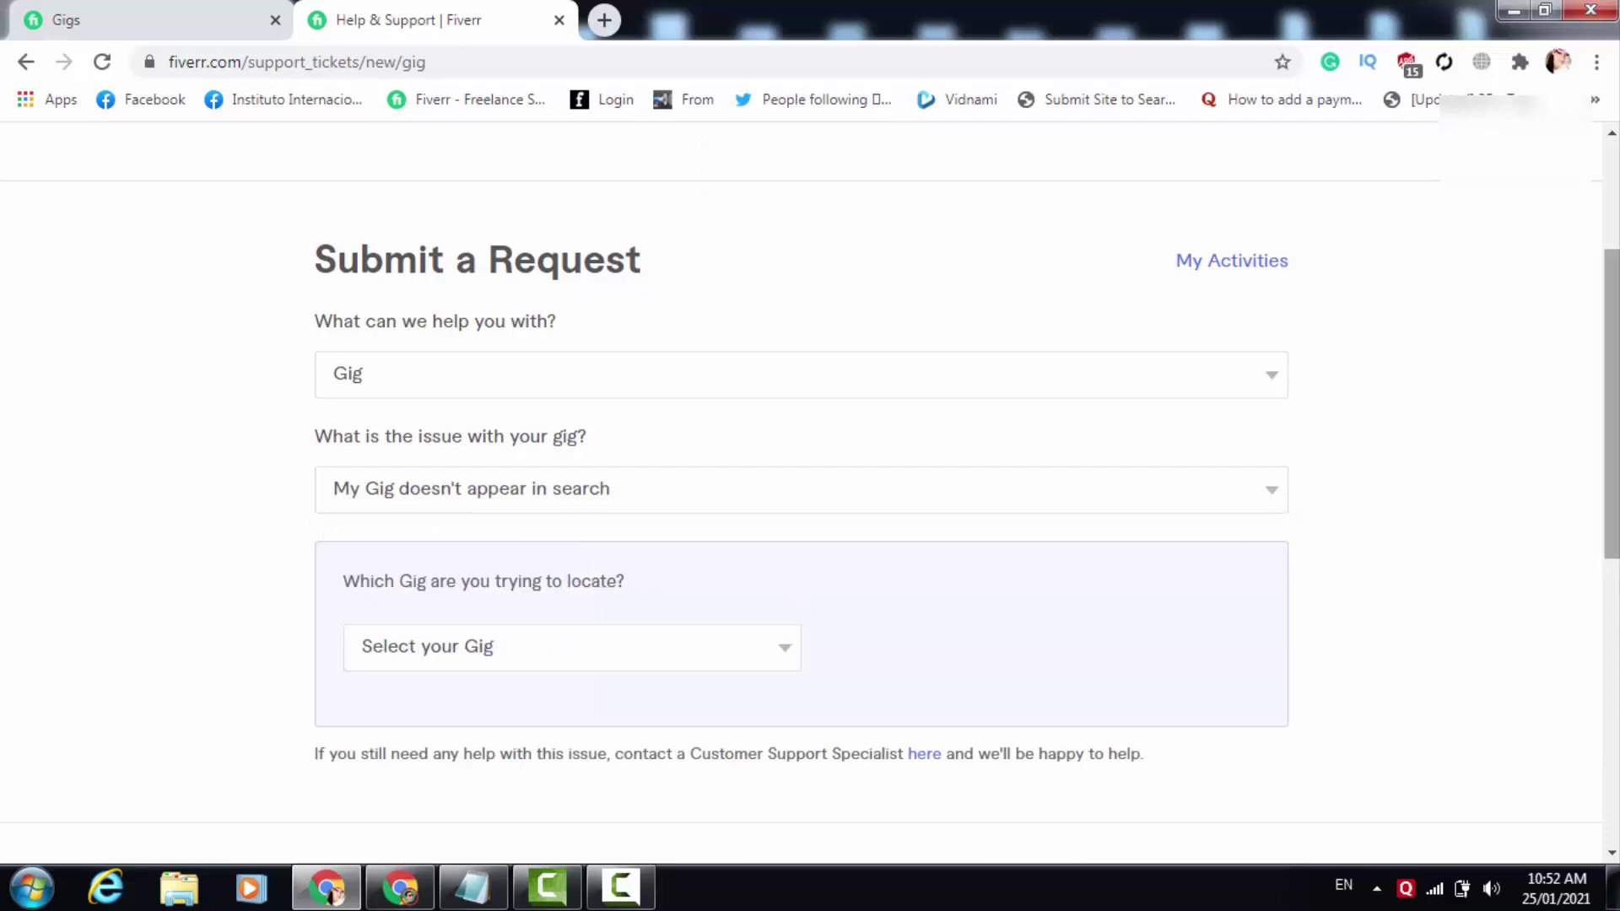
scroll(1610, 422, down, 1)
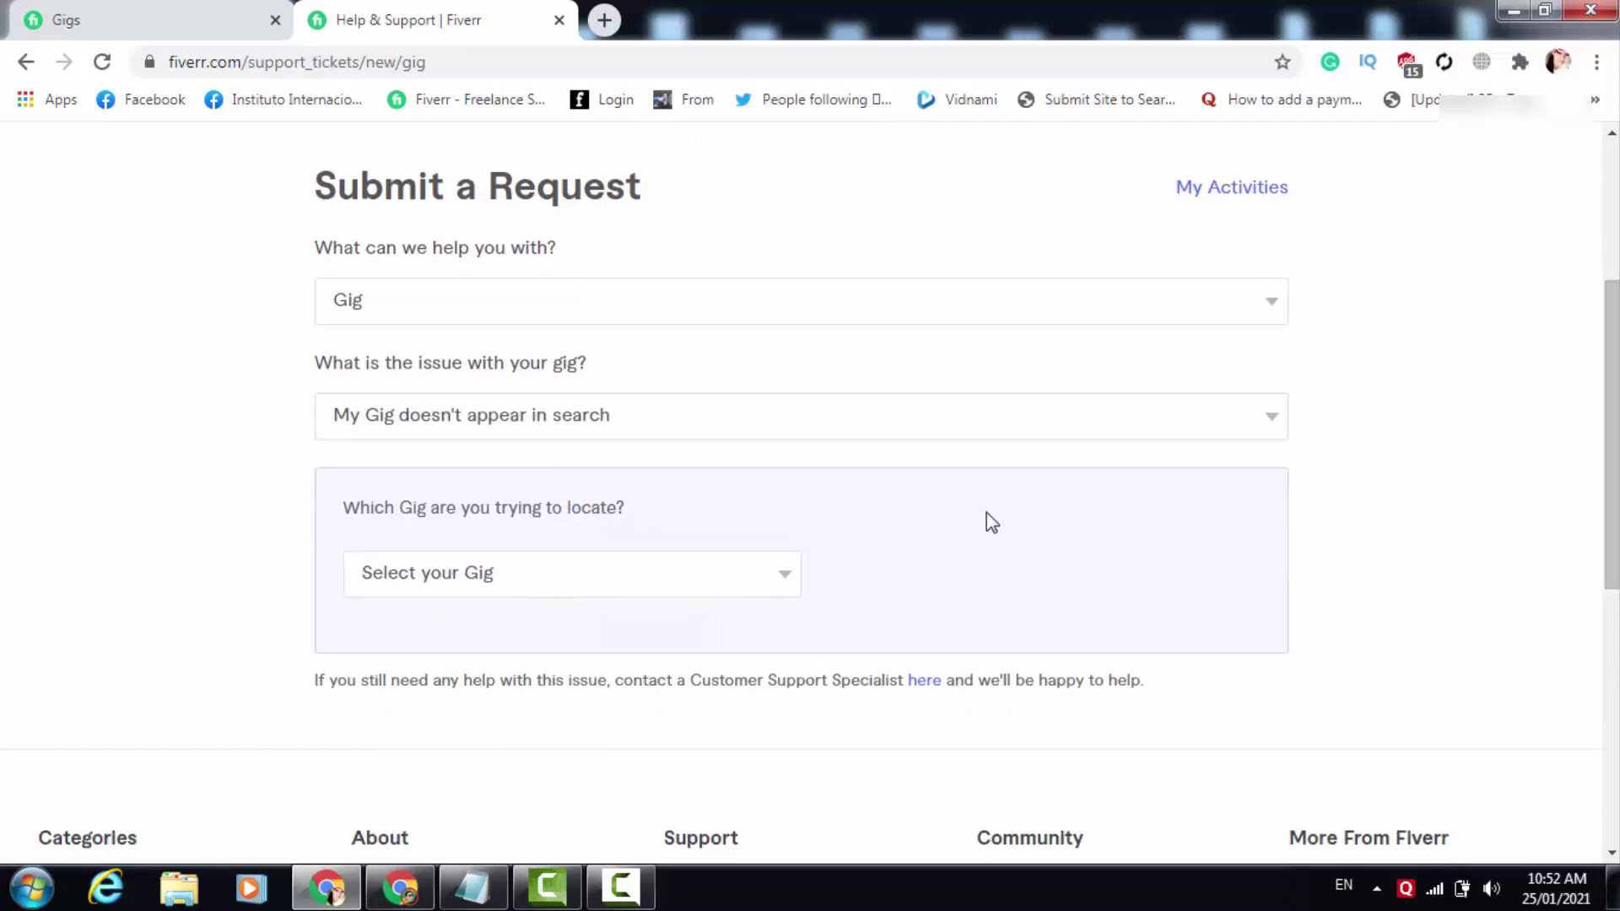
Step: Pick a gig from Select your Gig and read its status explanation
click(587, 579)
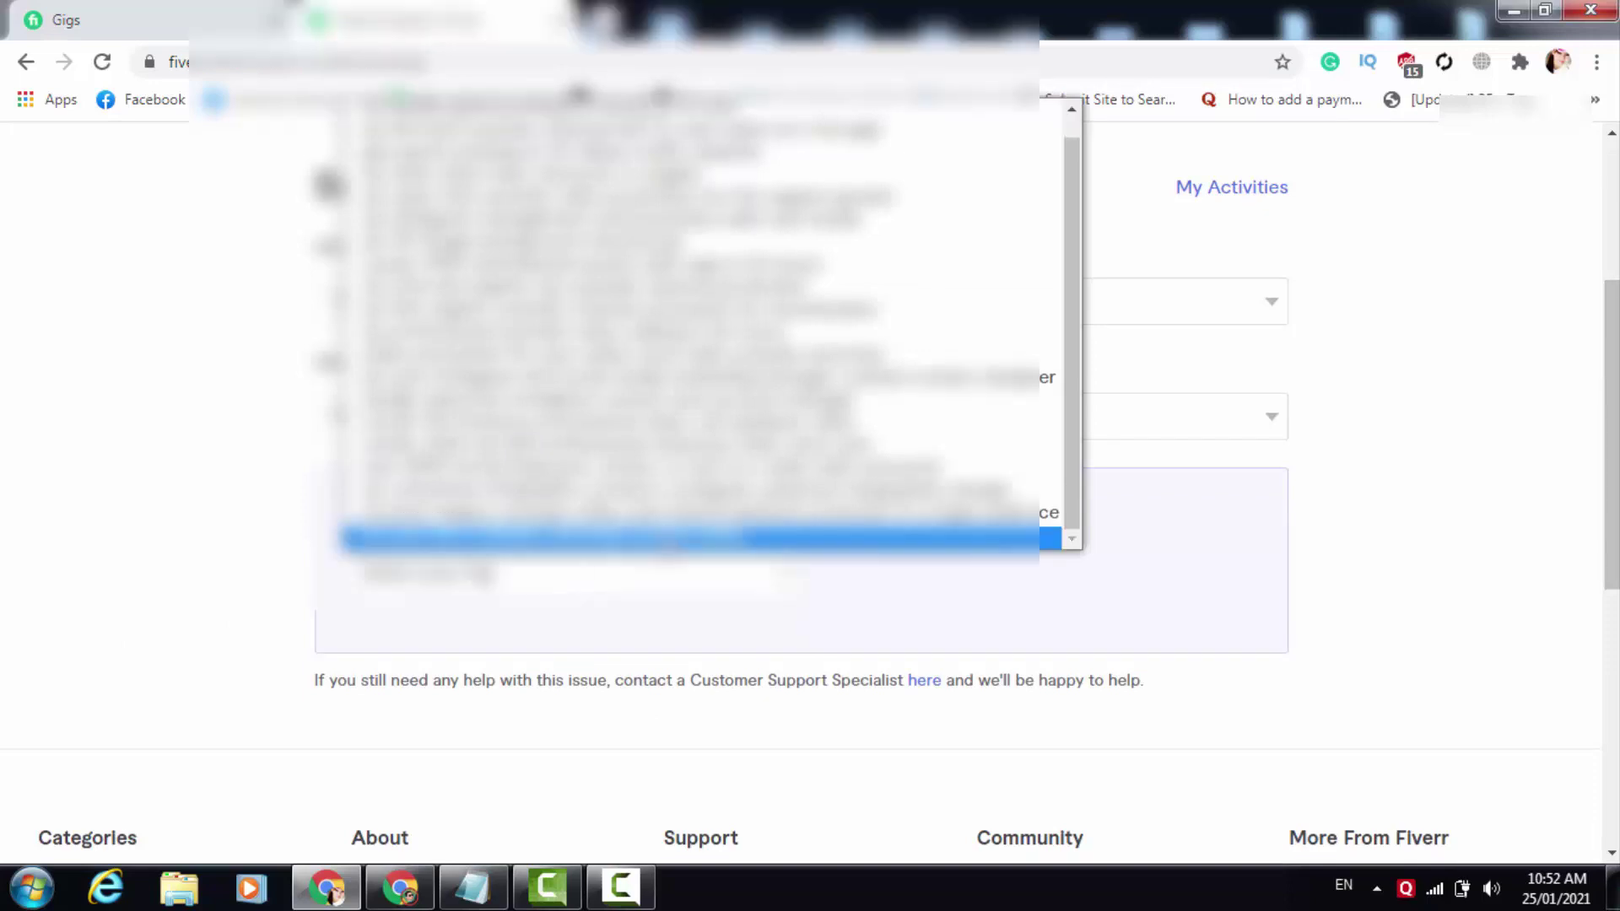
click(750, 533)
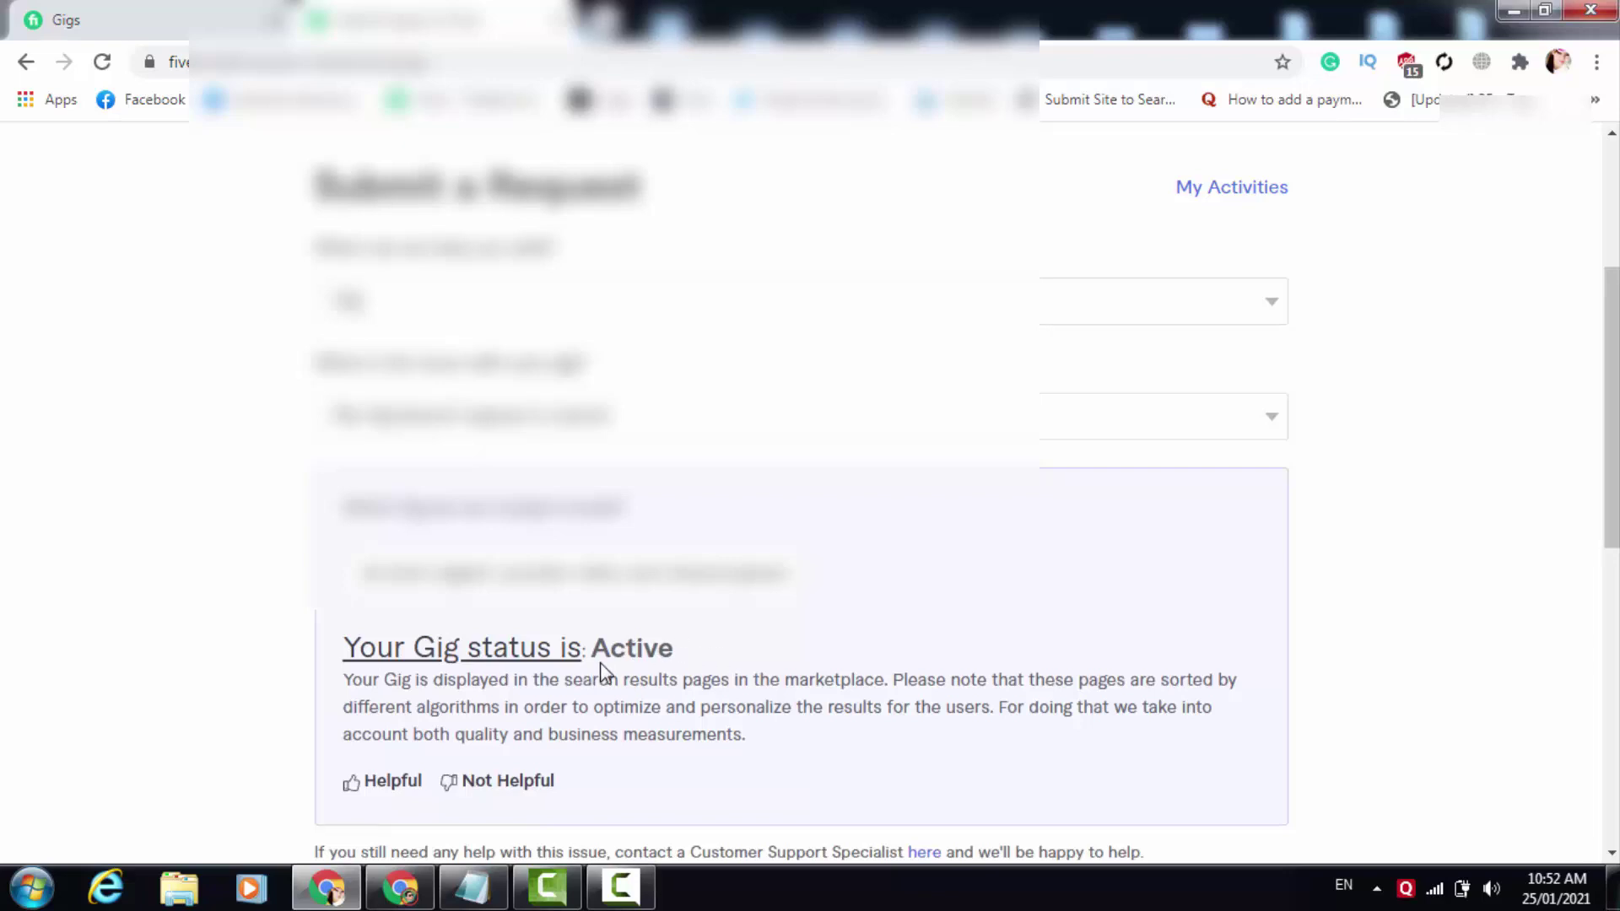
drag(595, 649, 719, 735)
click(753, 707)
Step: Switch to the gig missing from search and read its further review message
click(725, 606)
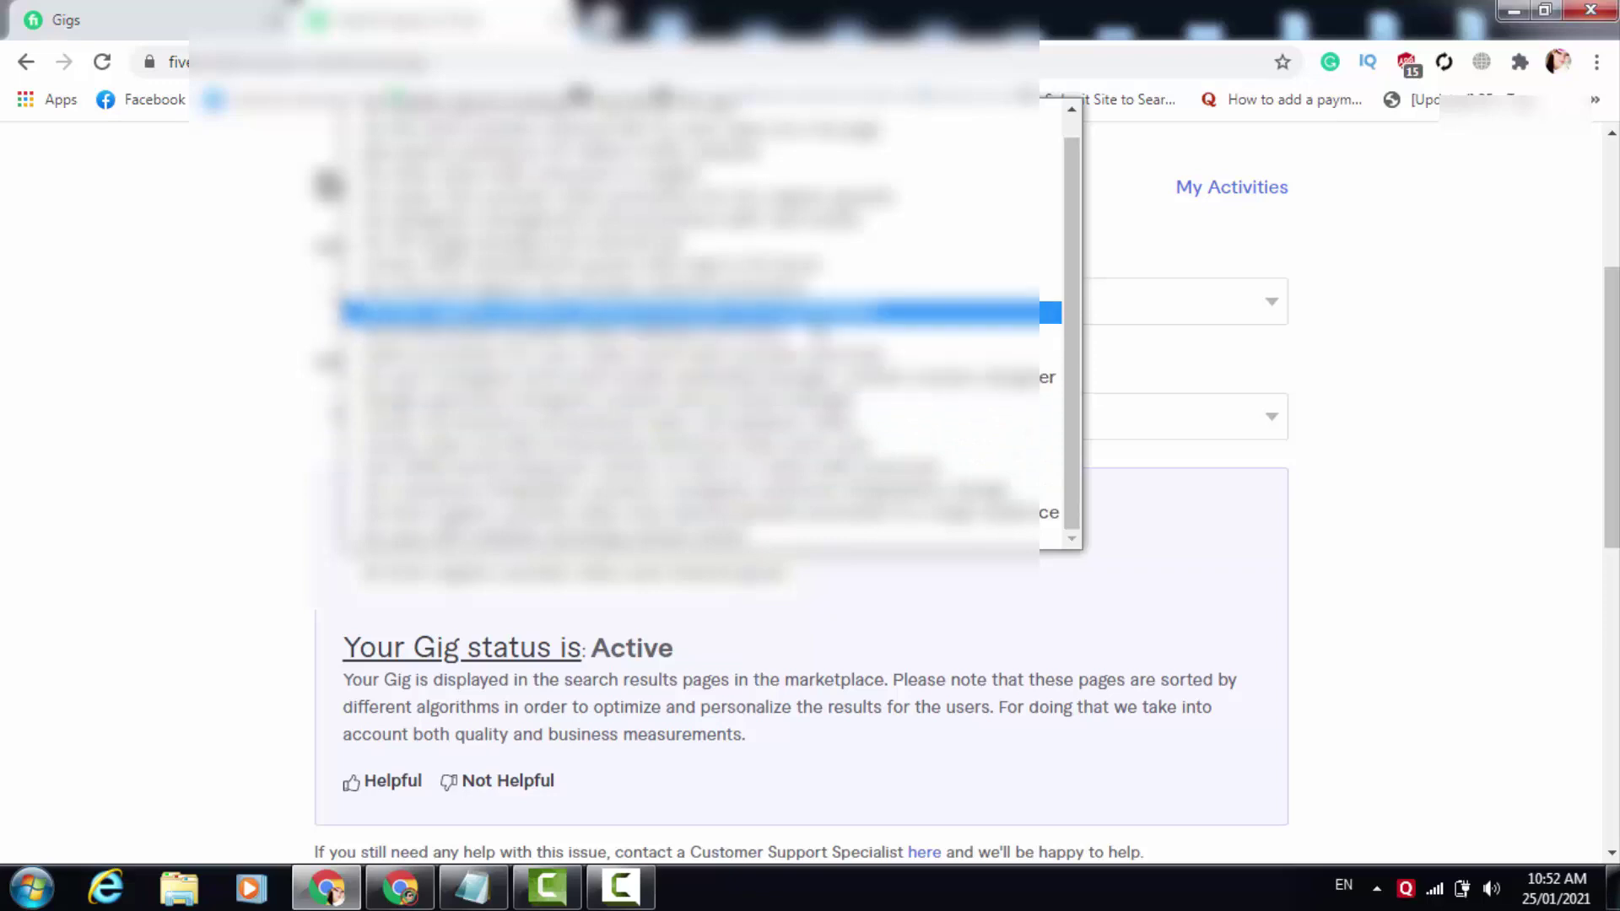
click(827, 290)
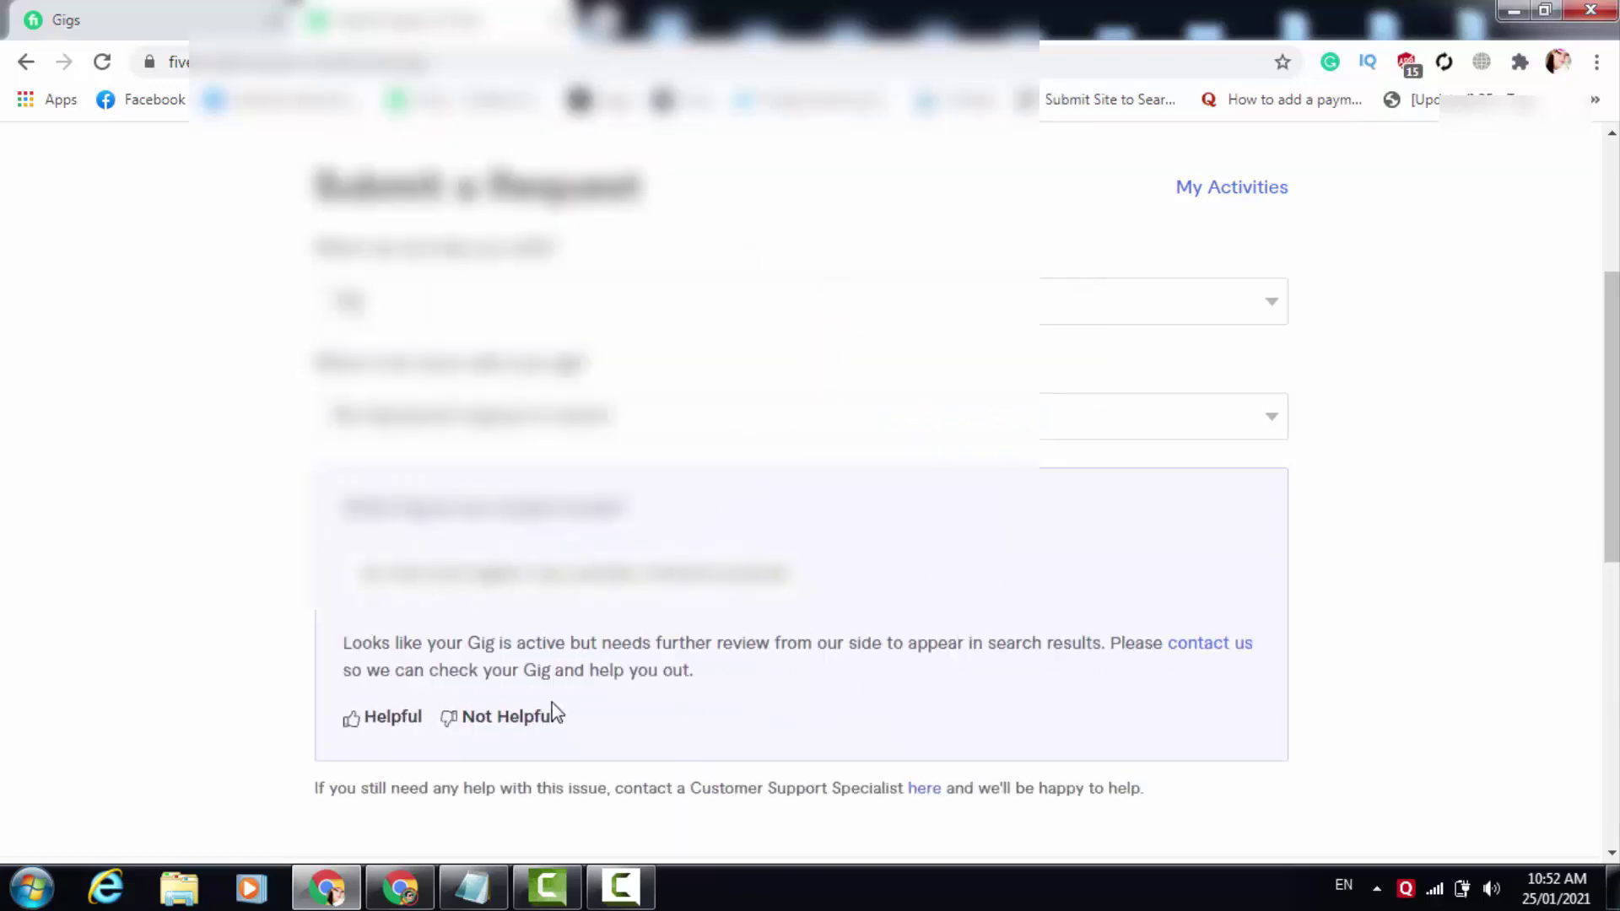
drag(344, 650, 771, 654)
click(662, 671)
click(770, 652)
drag(655, 655, 698, 674)
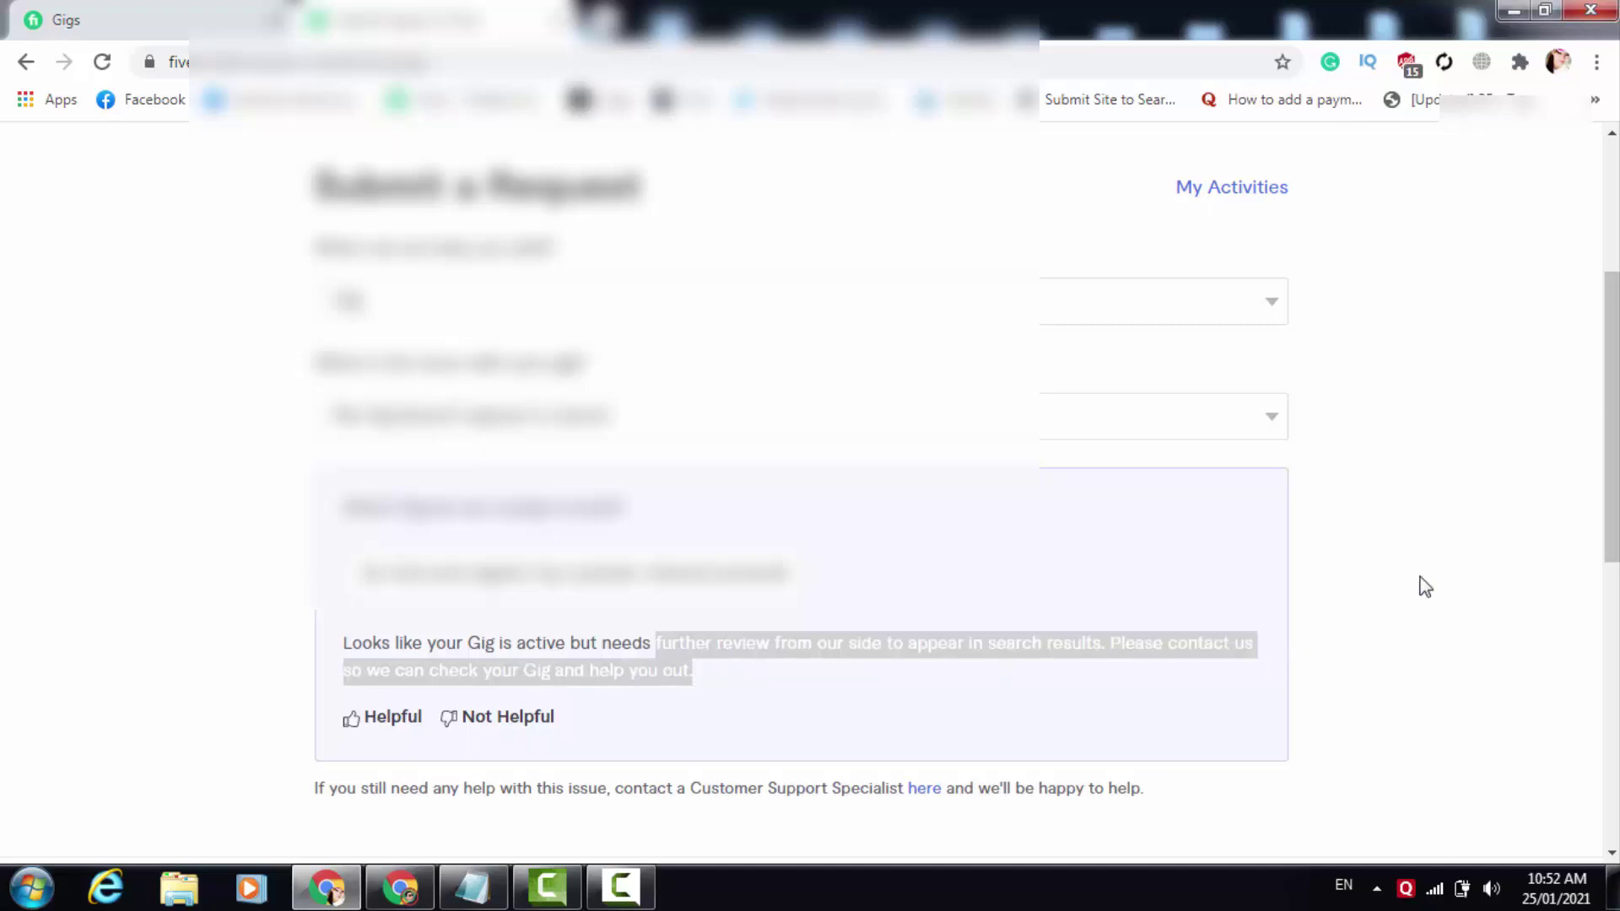
click(1426, 510)
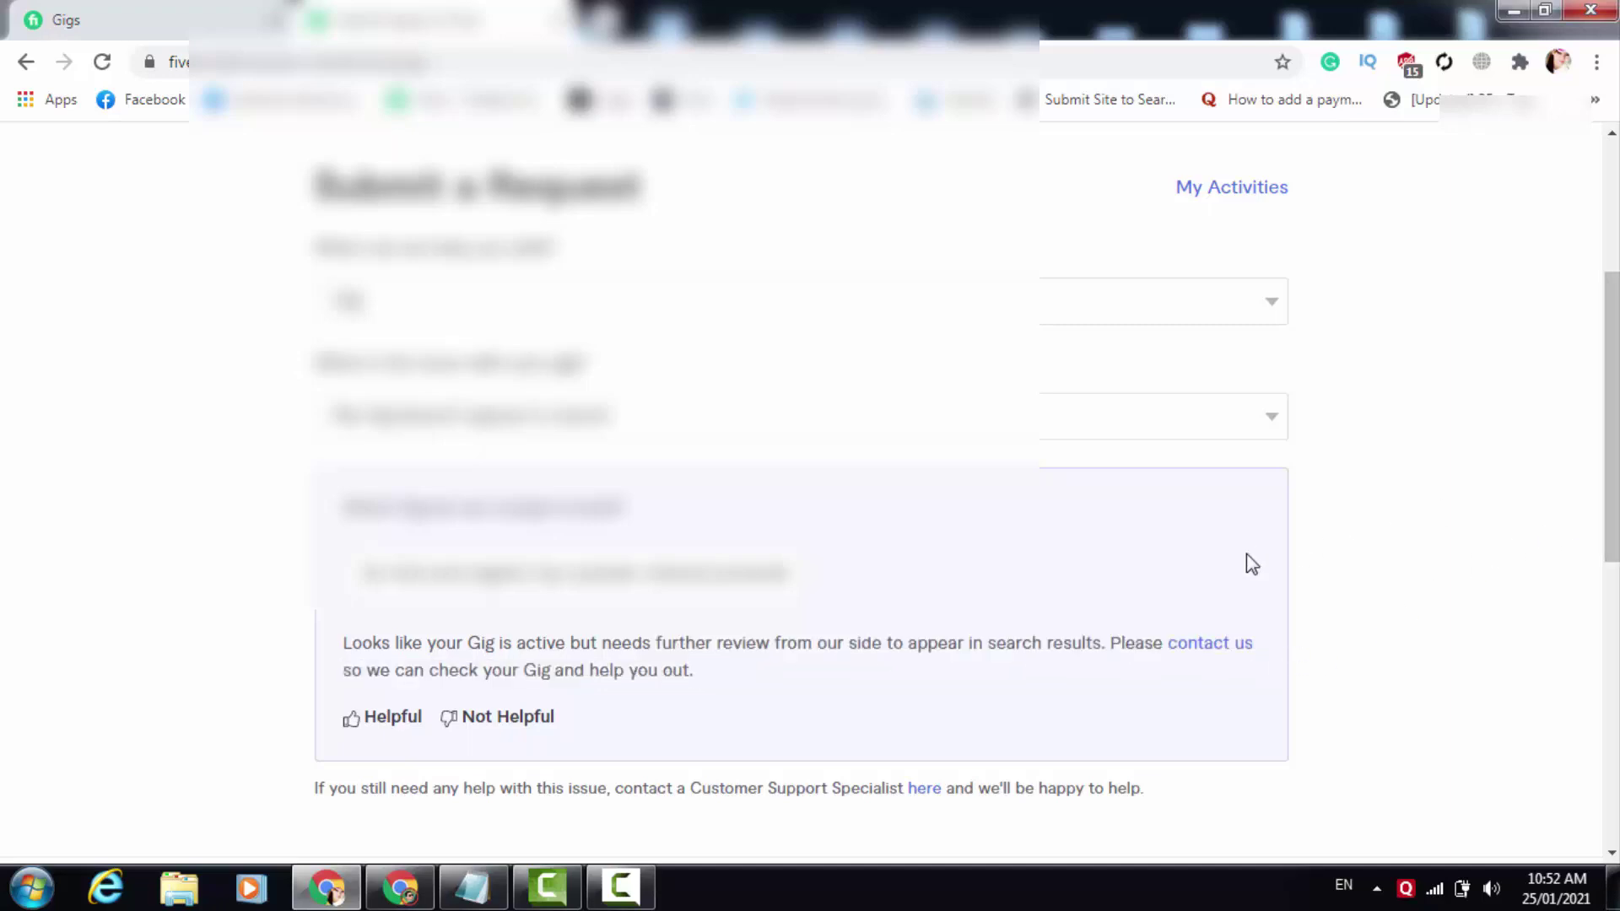
click(475, 889)
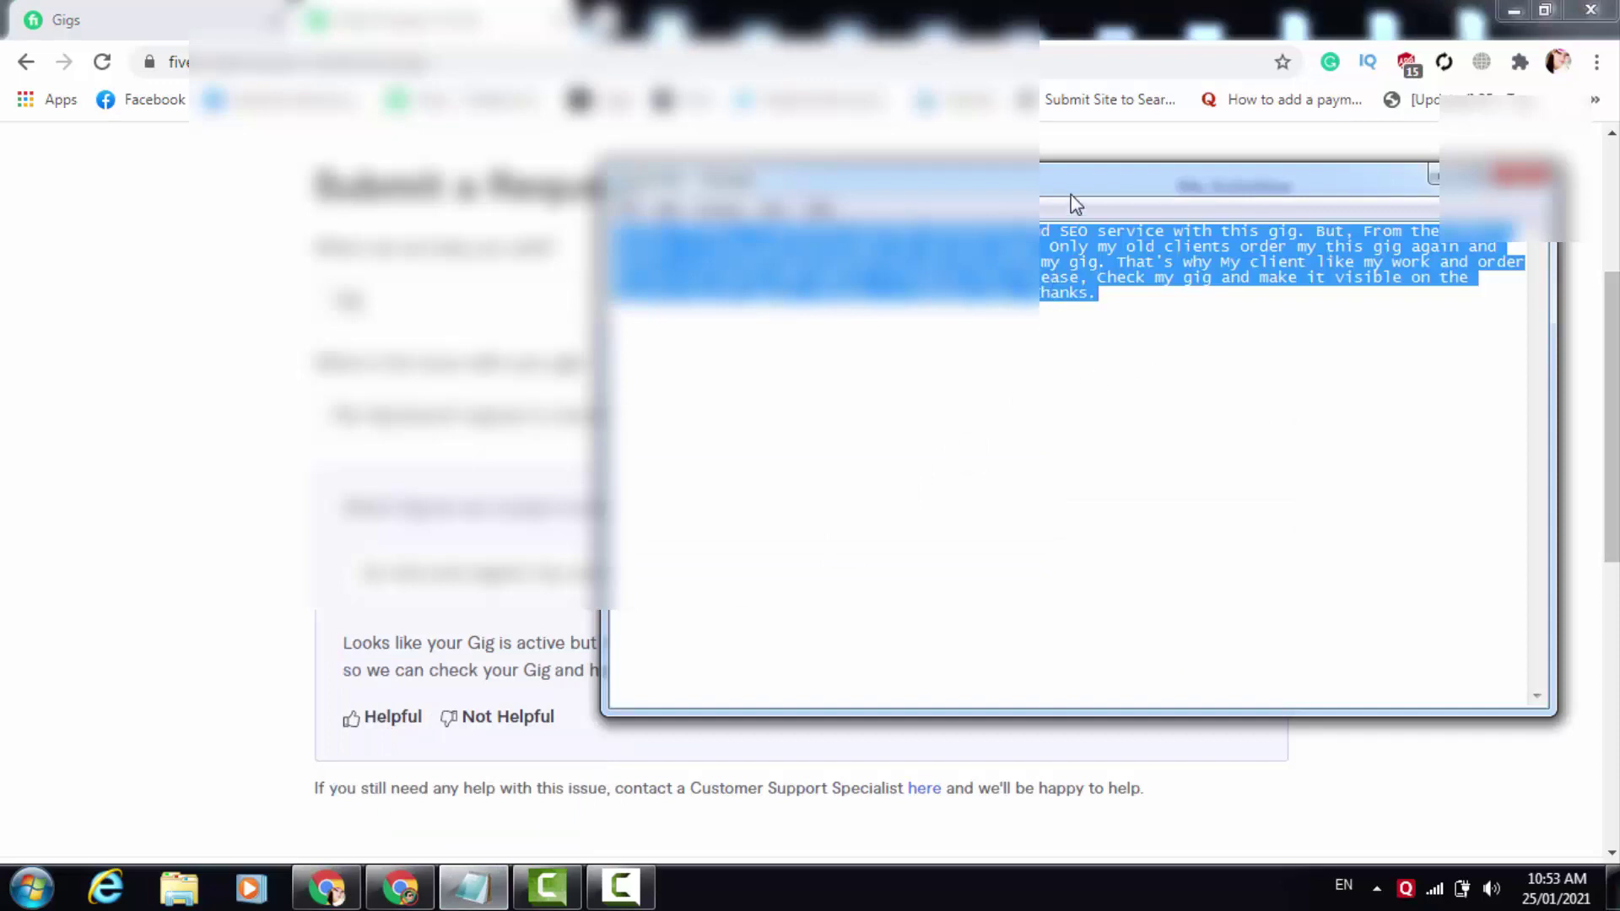
Step: Narrow the Notepad window and select the entire drafted support message
drag(604, 422, 947, 420)
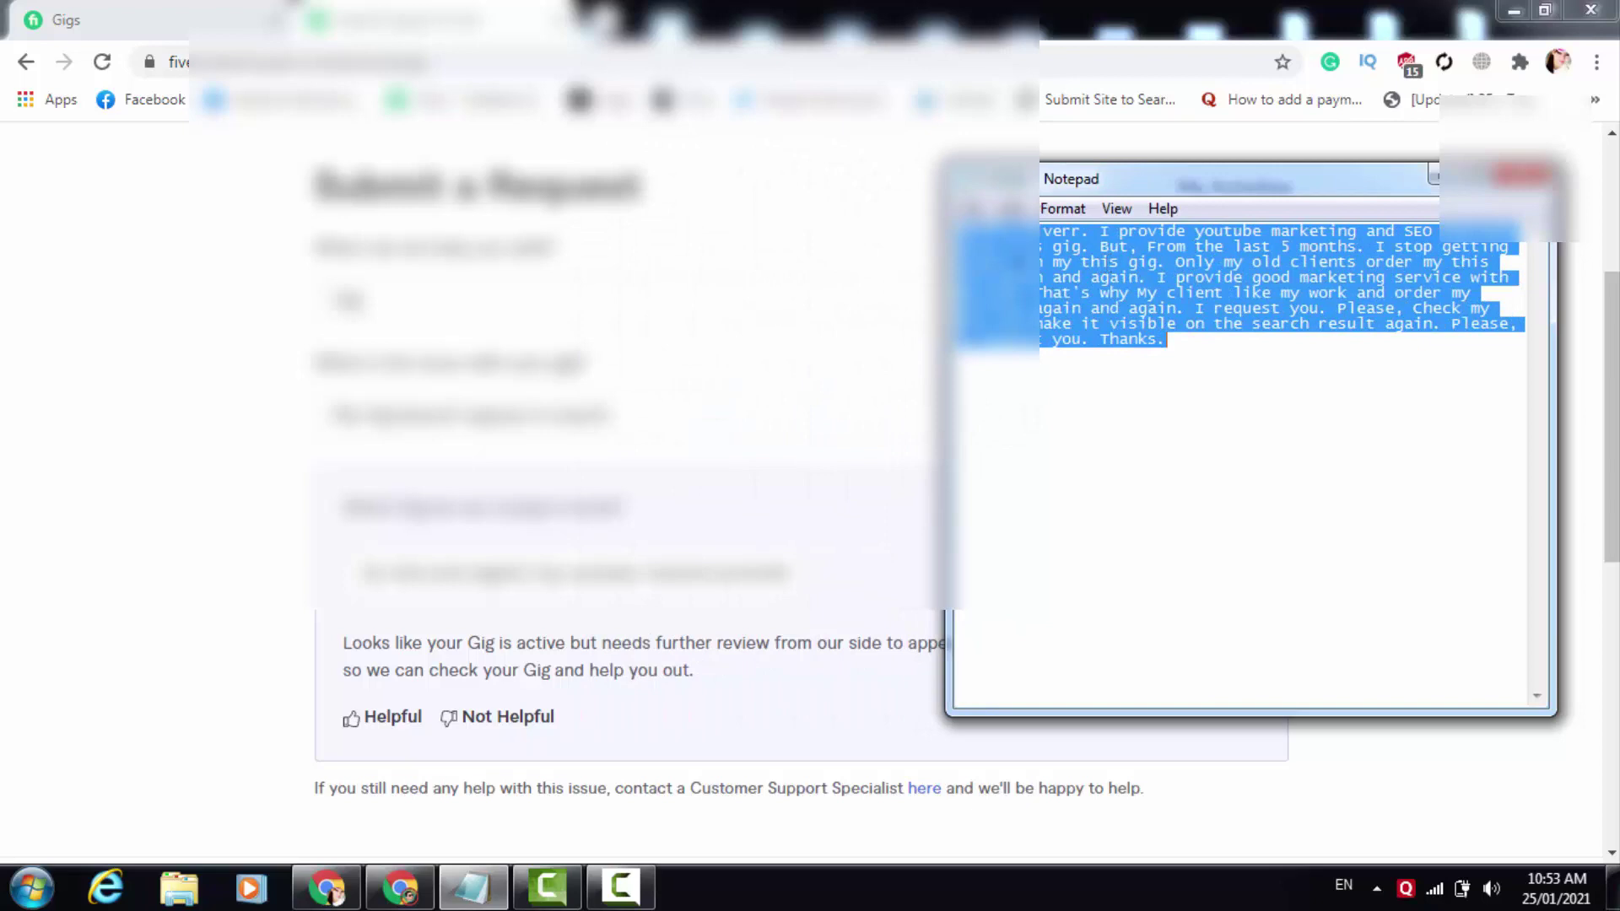
click(1202, 308)
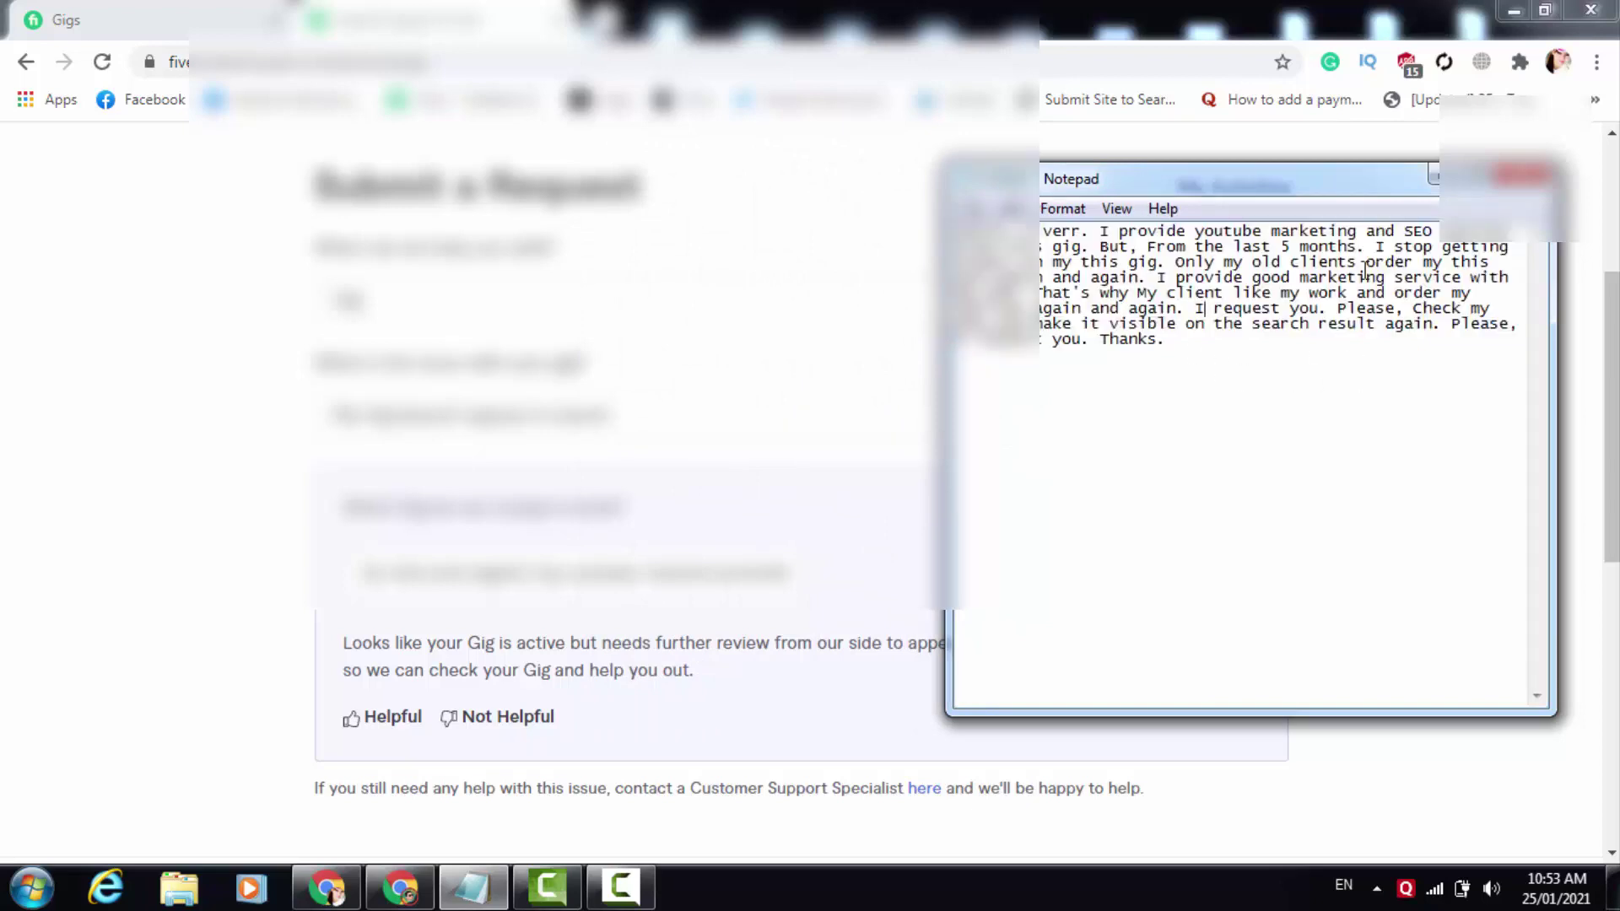
drag(1101, 249, 1182, 325)
double_click(1148, 324)
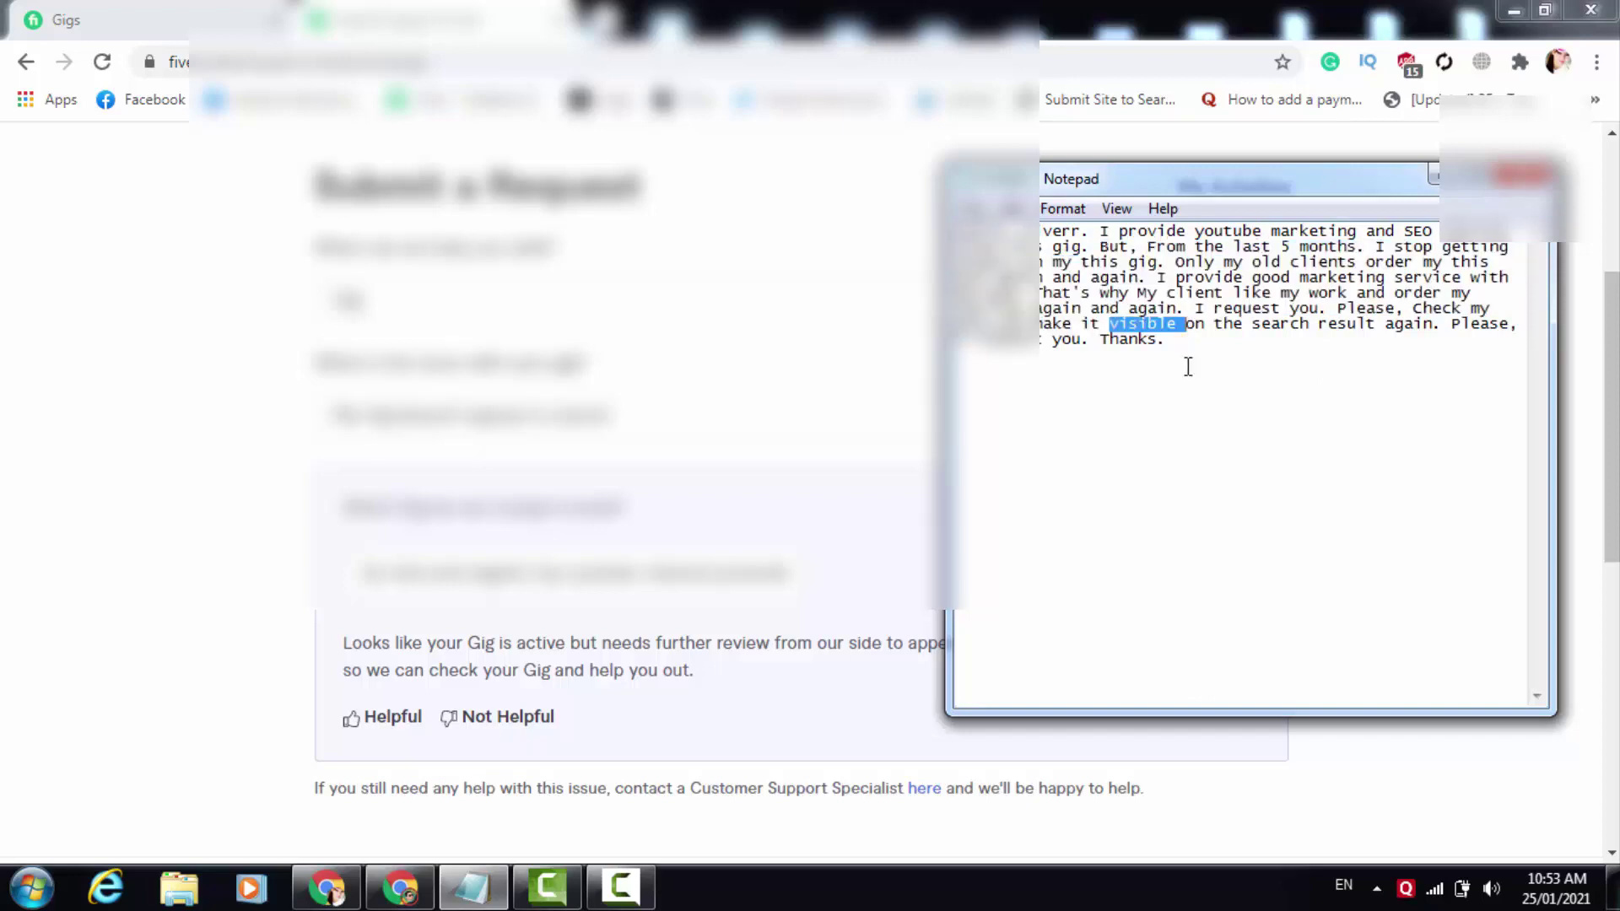
click(1189, 367)
key(ctrl+a)
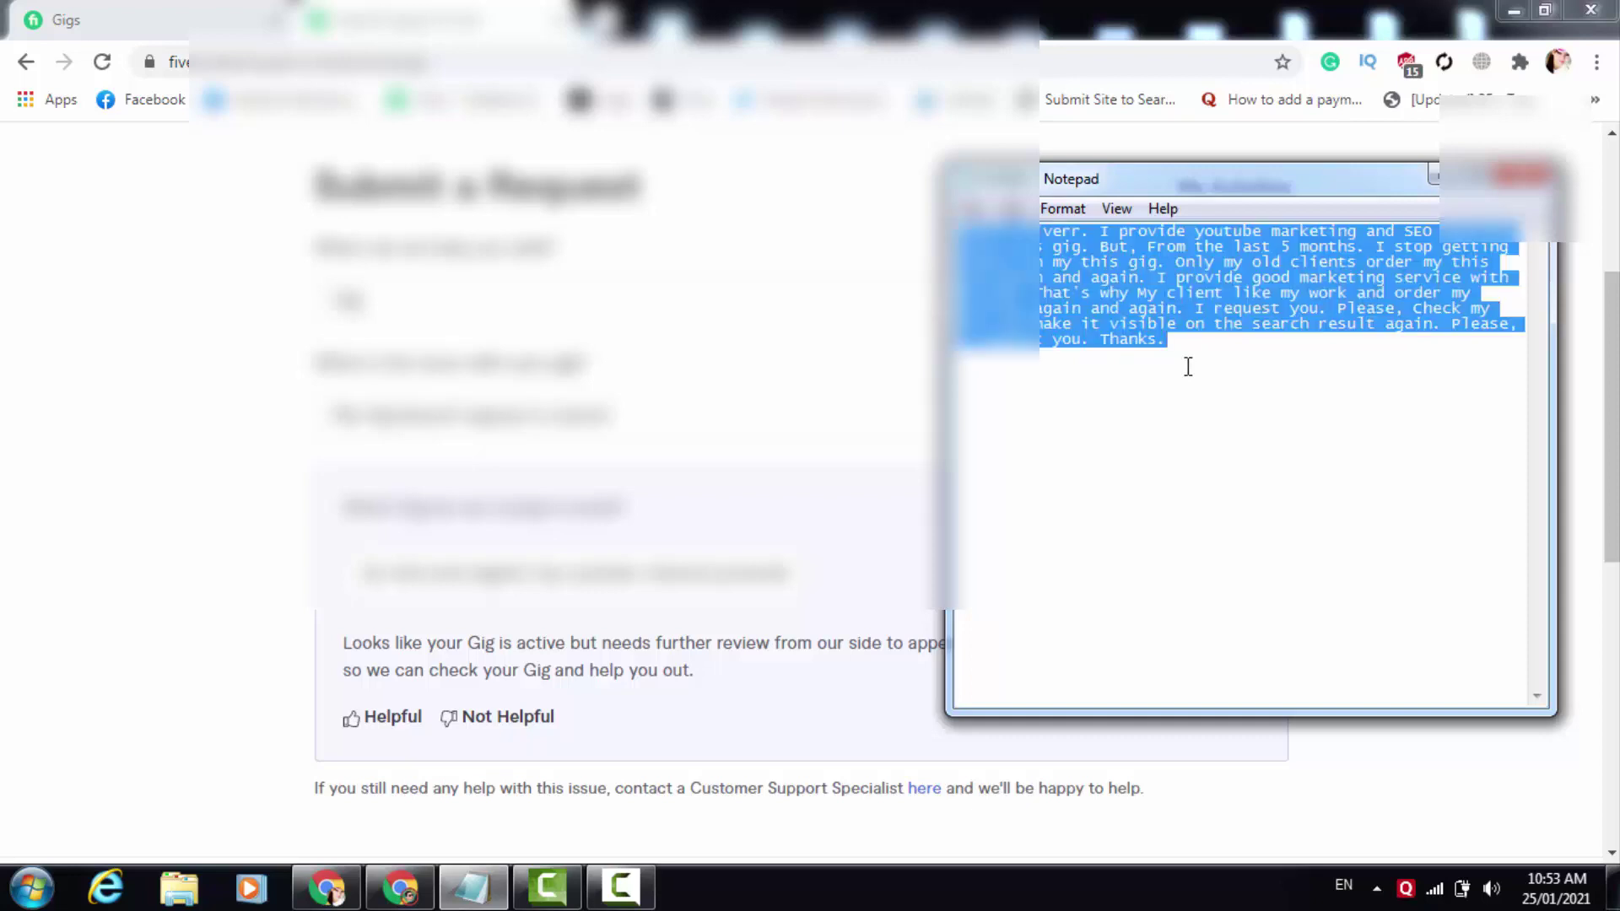
Step: Return to the Fiverr request page and open the support contact form
click(1491, 738)
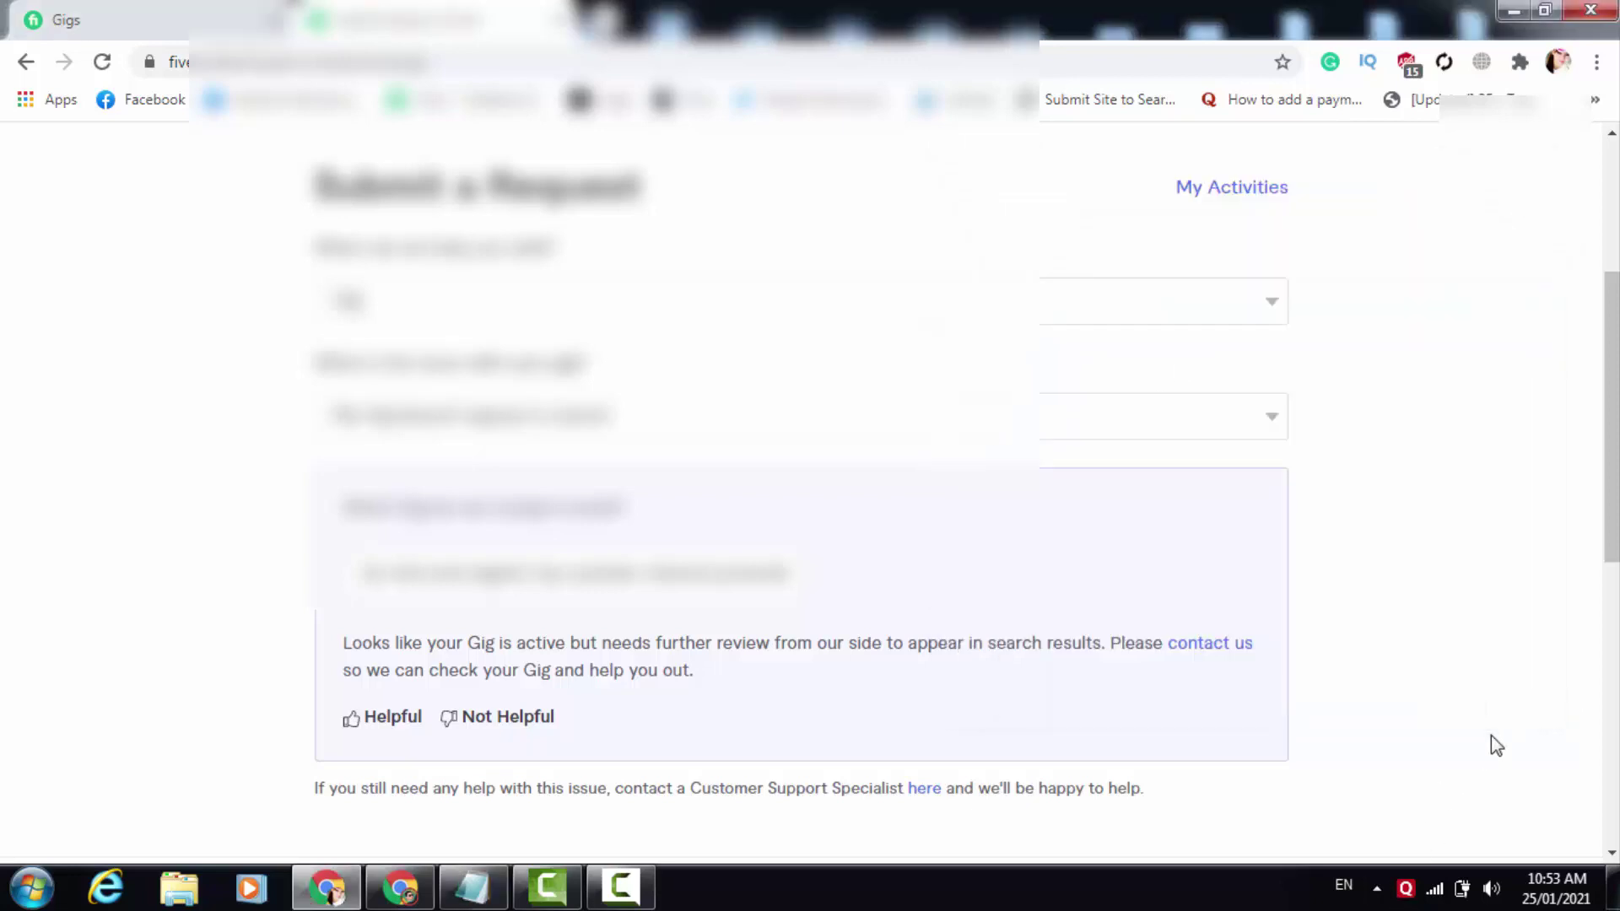
scroll(1491, 736, down, 5)
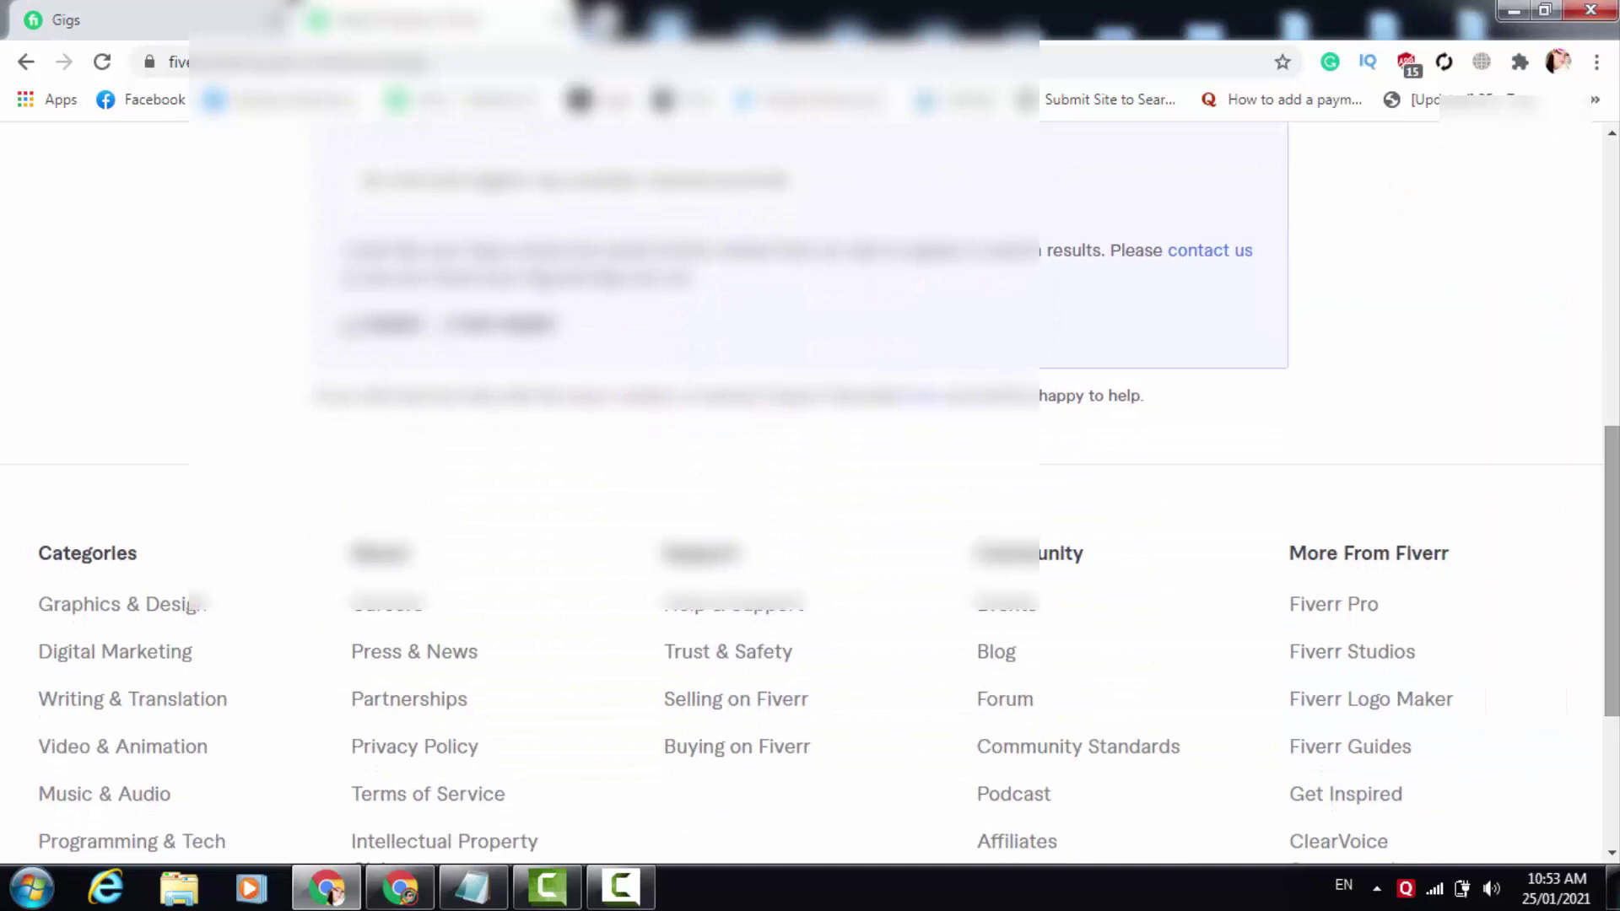
click(1204, 266)
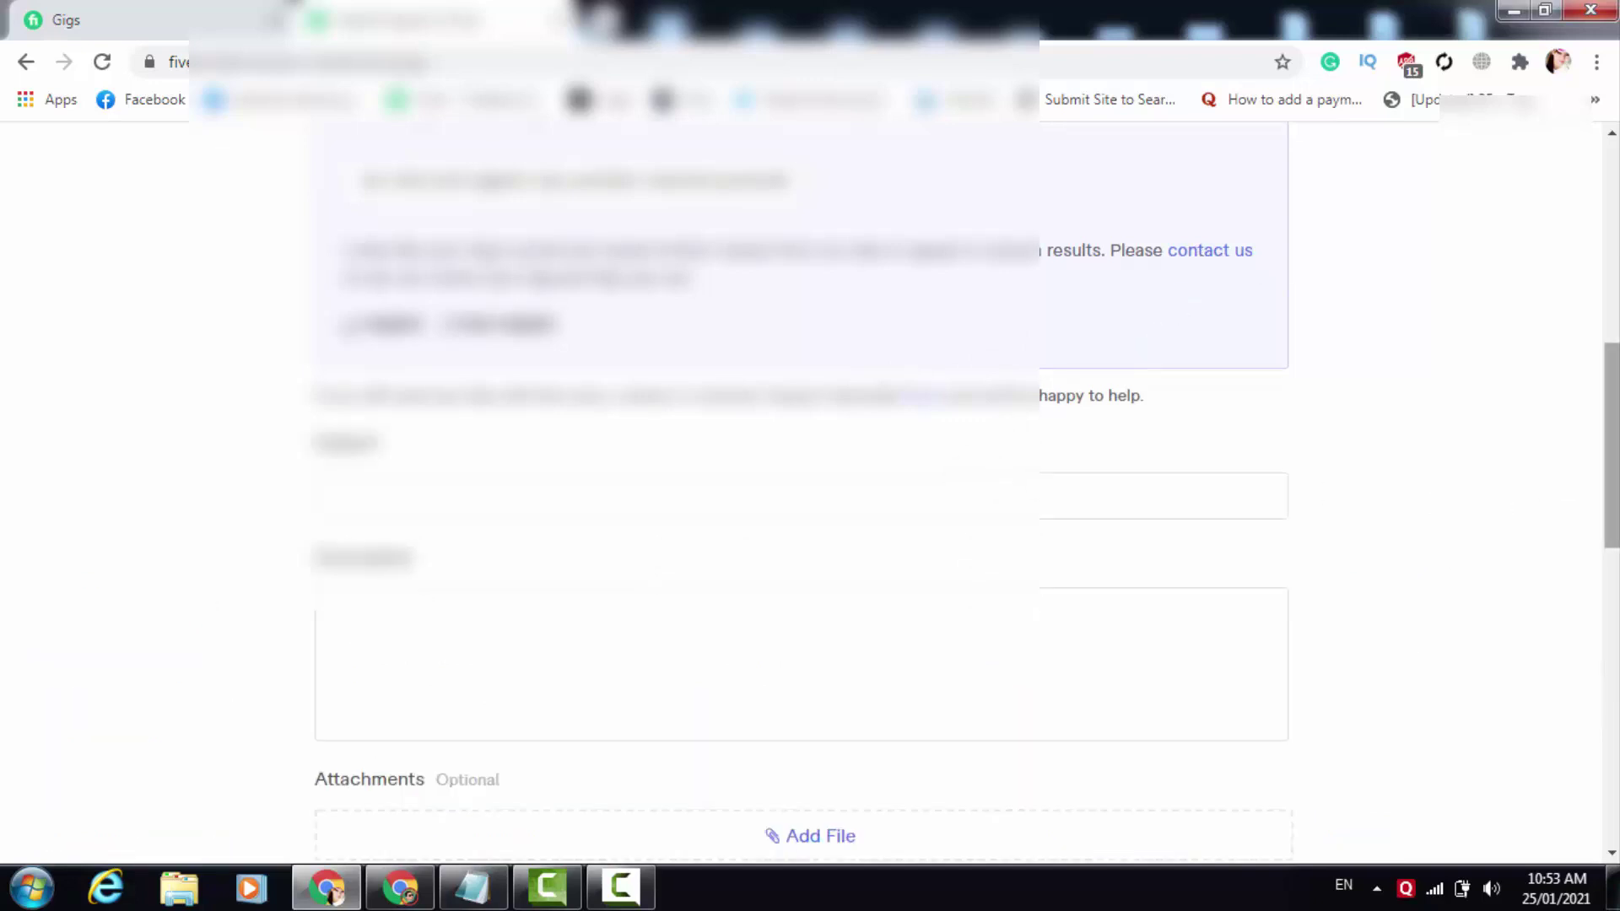
scroll(1612, 448, down, 1)
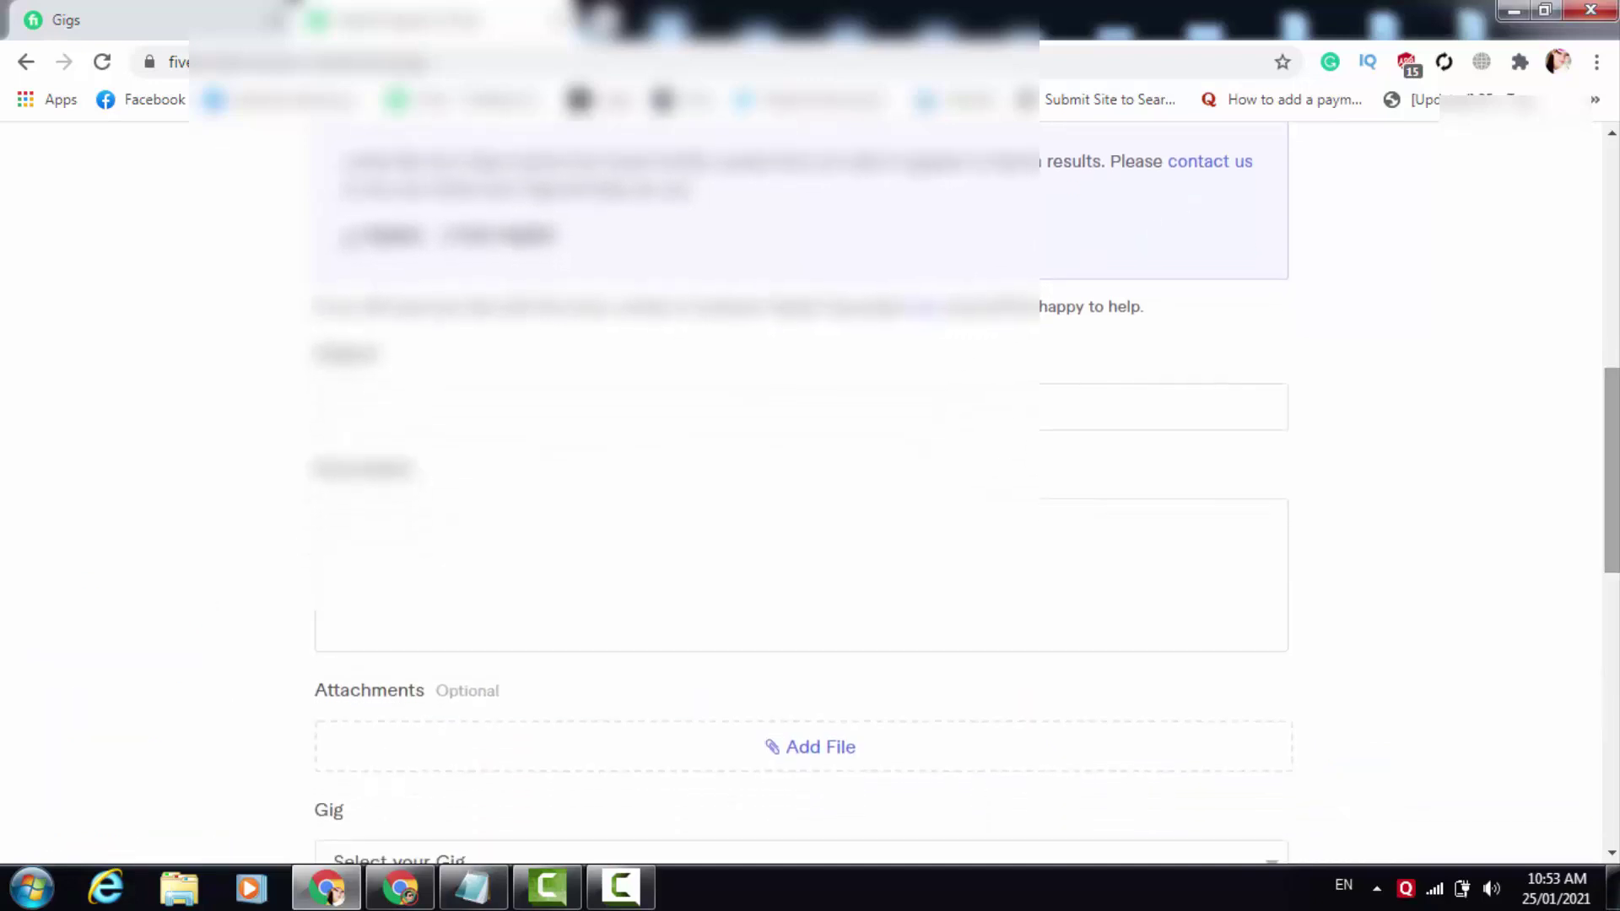
Step: Type the Subject 'My best selling gig is not showing in the search res…'
click(703, 416)
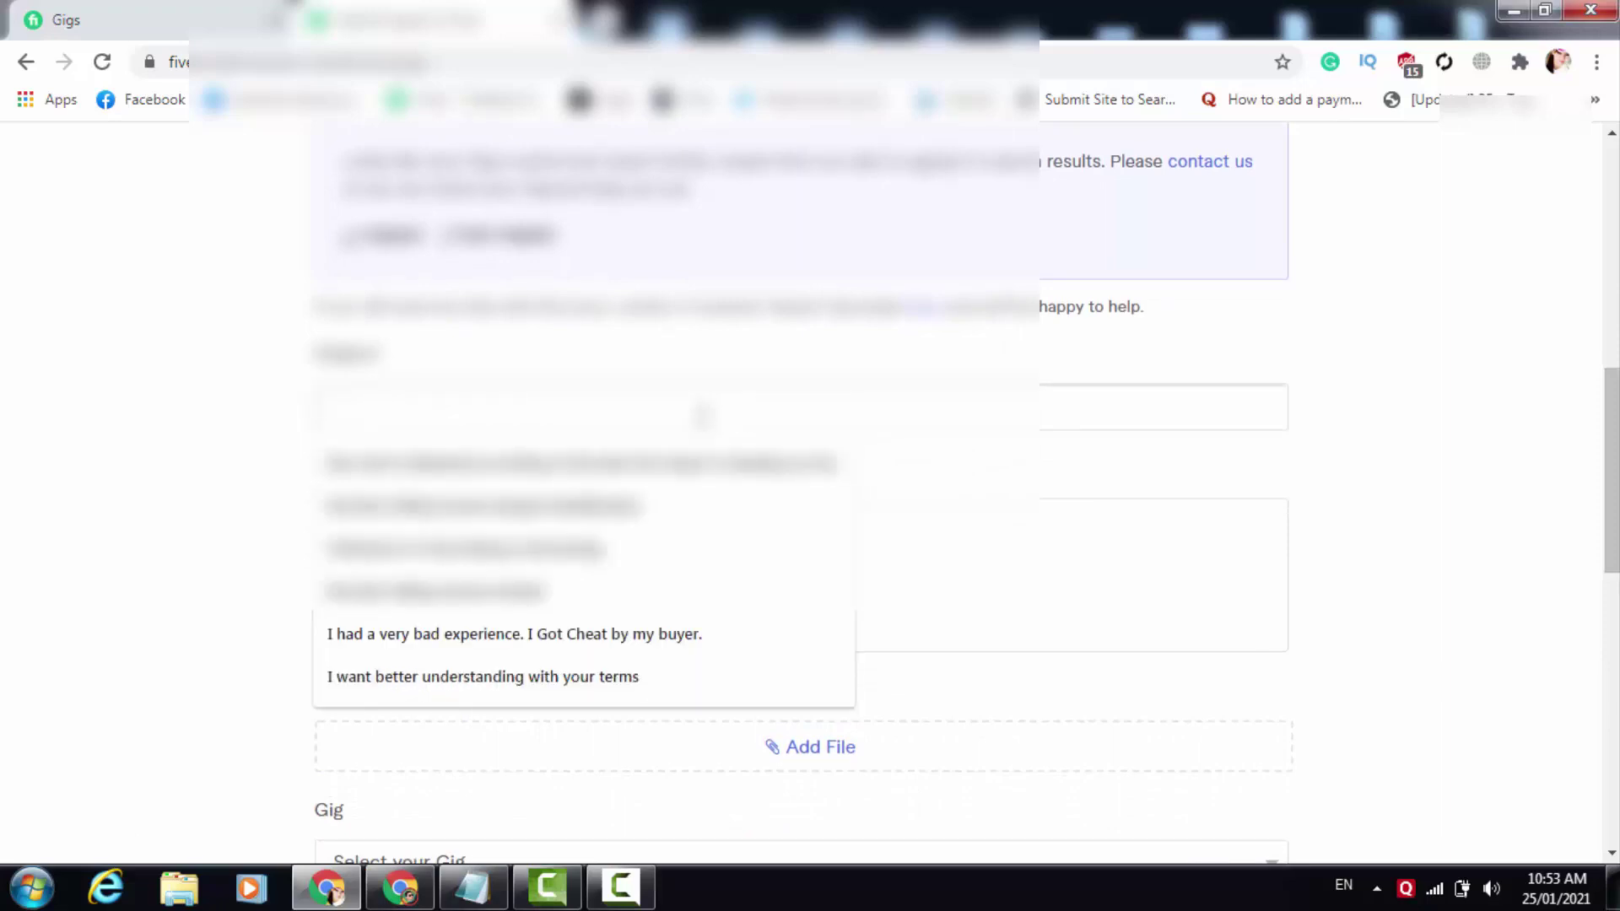
text(My b)
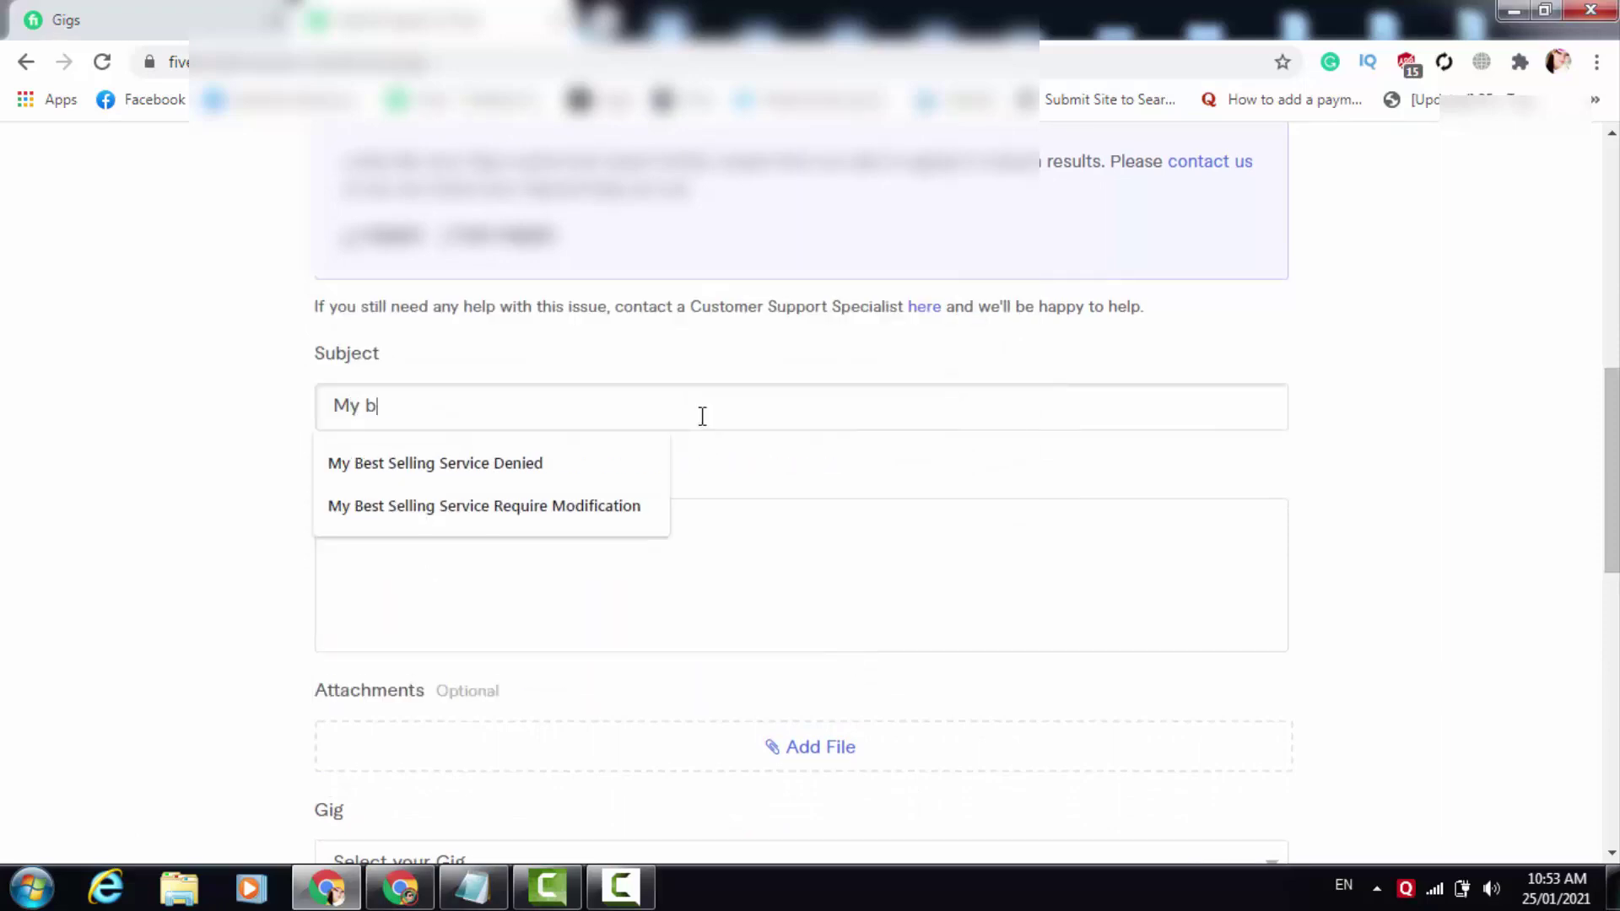
text(est sello)
key(BackSpace)
text(ing gig is not showing in the )
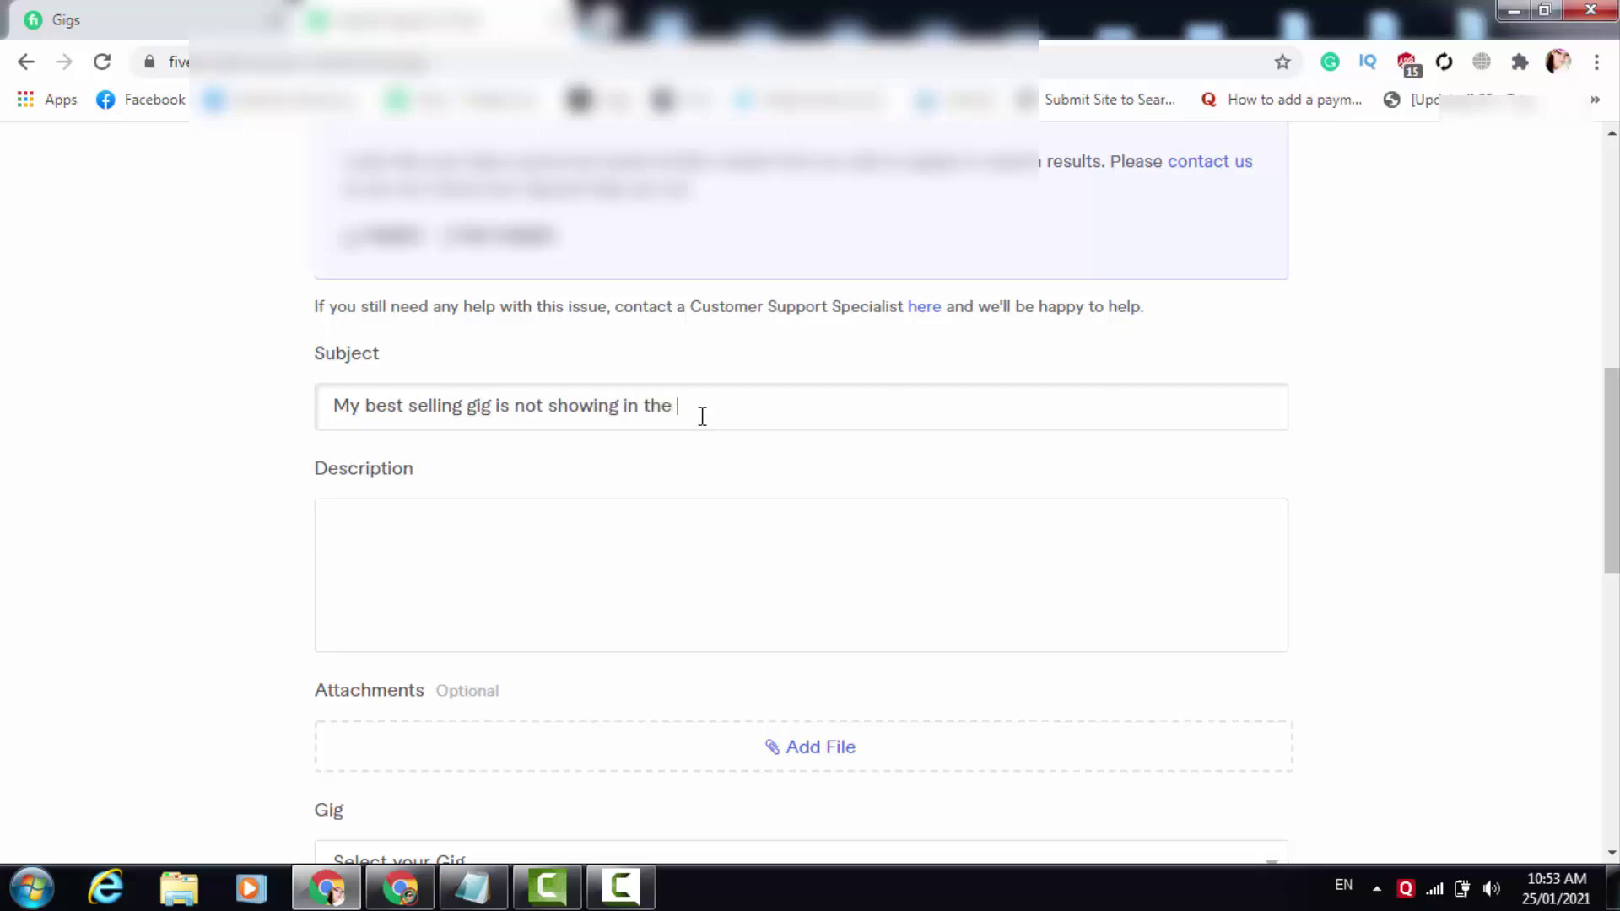
text(search results)
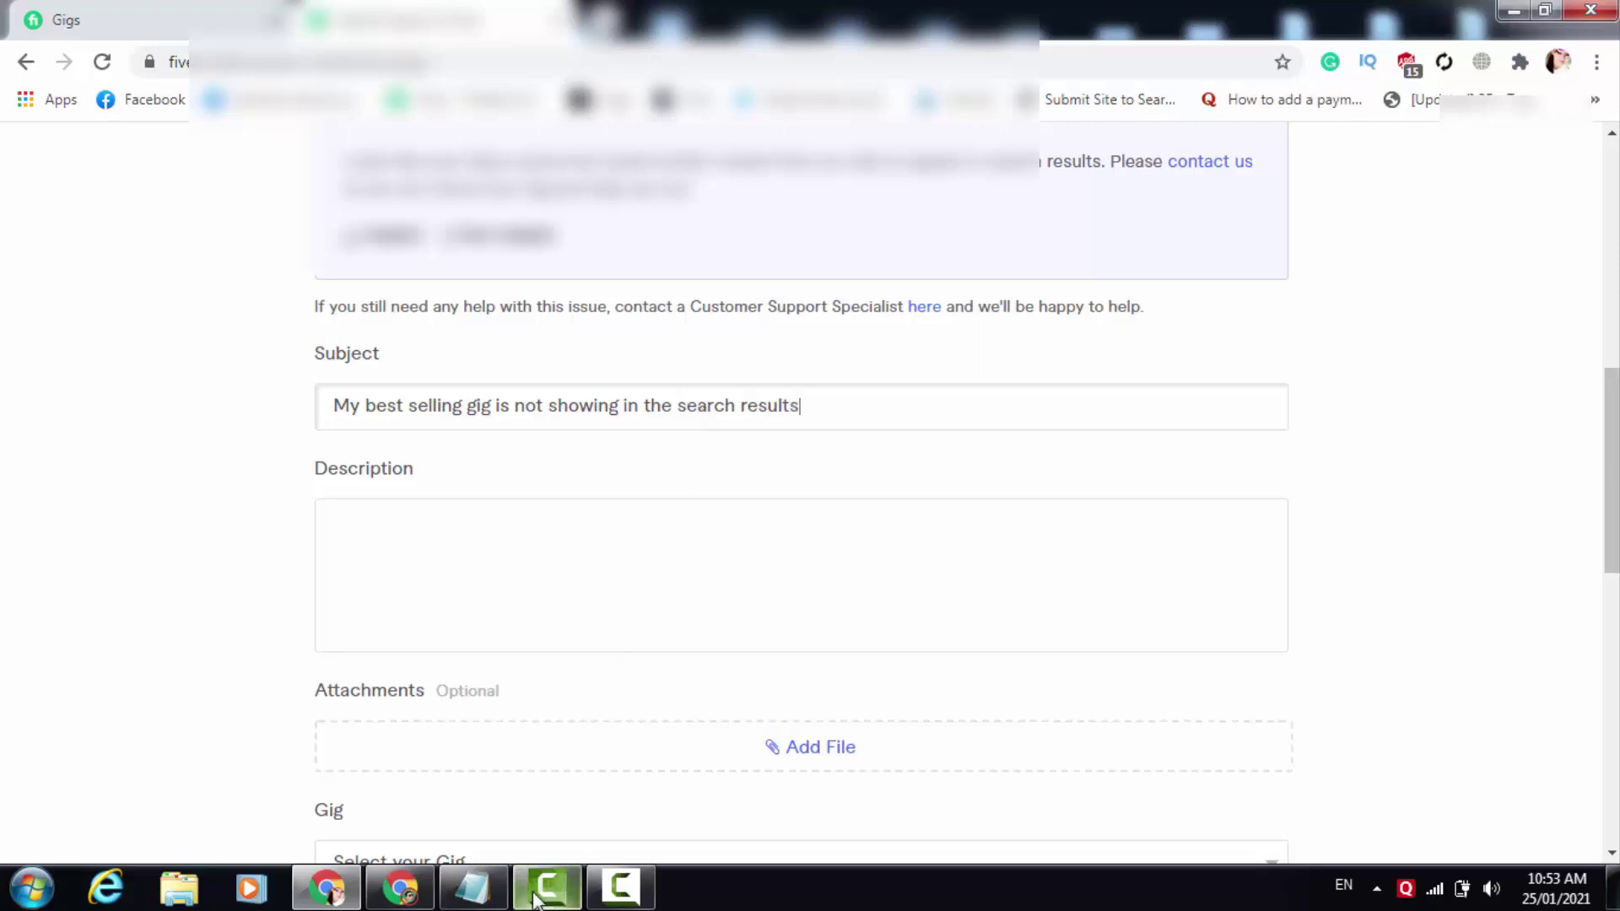
Step: Paste the drafted Notepad message into the form's Description box
click(498, 903)
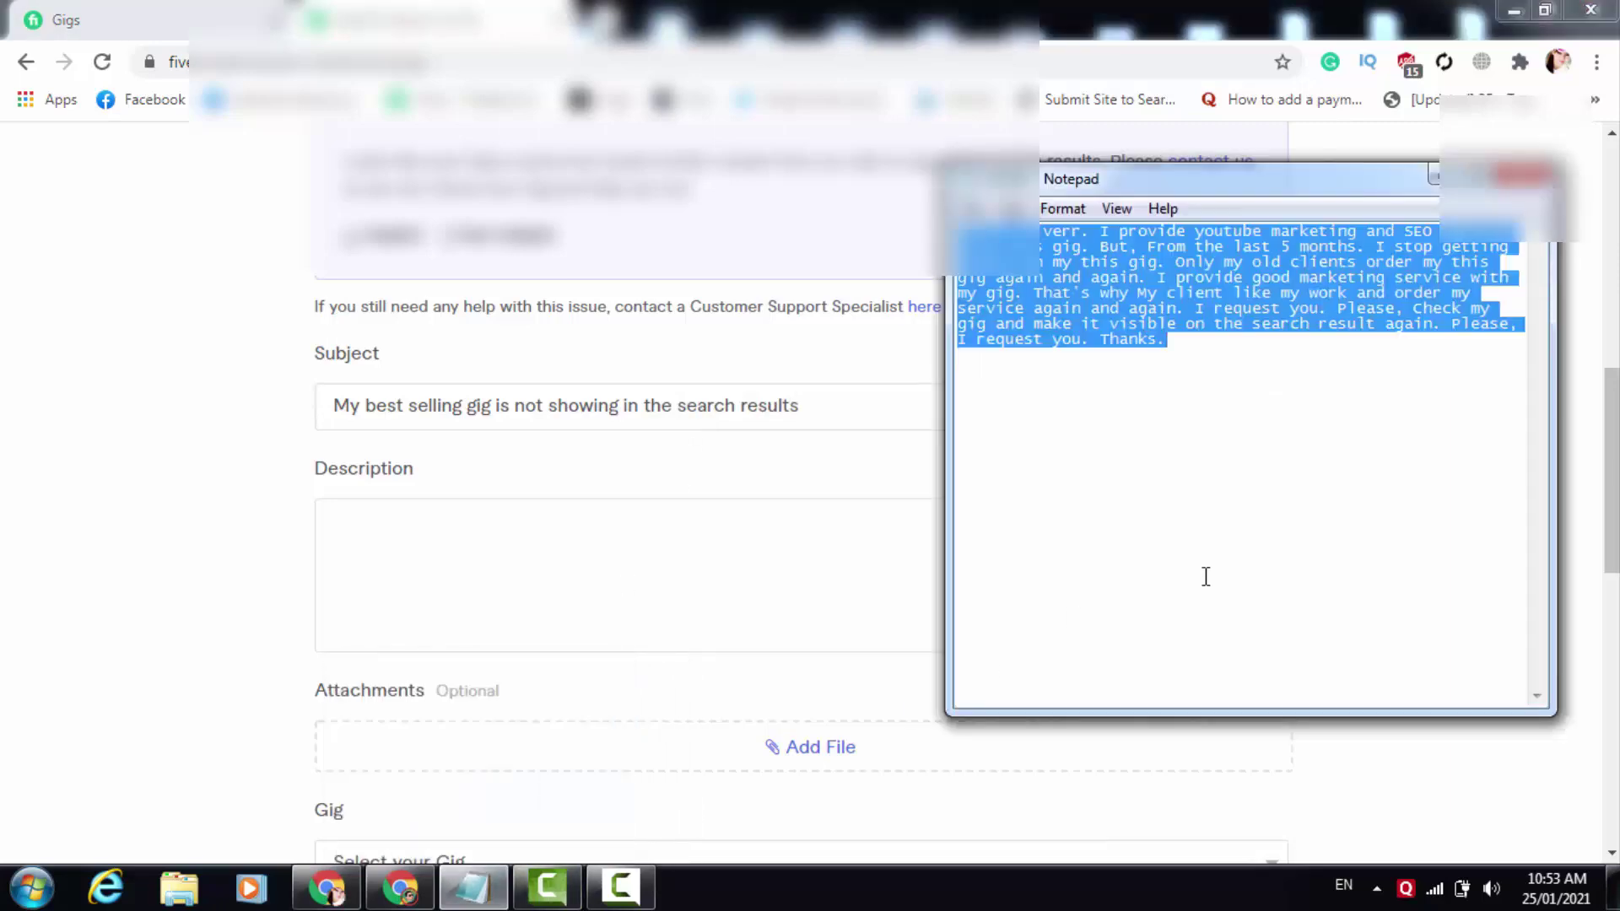
click(720, 574)
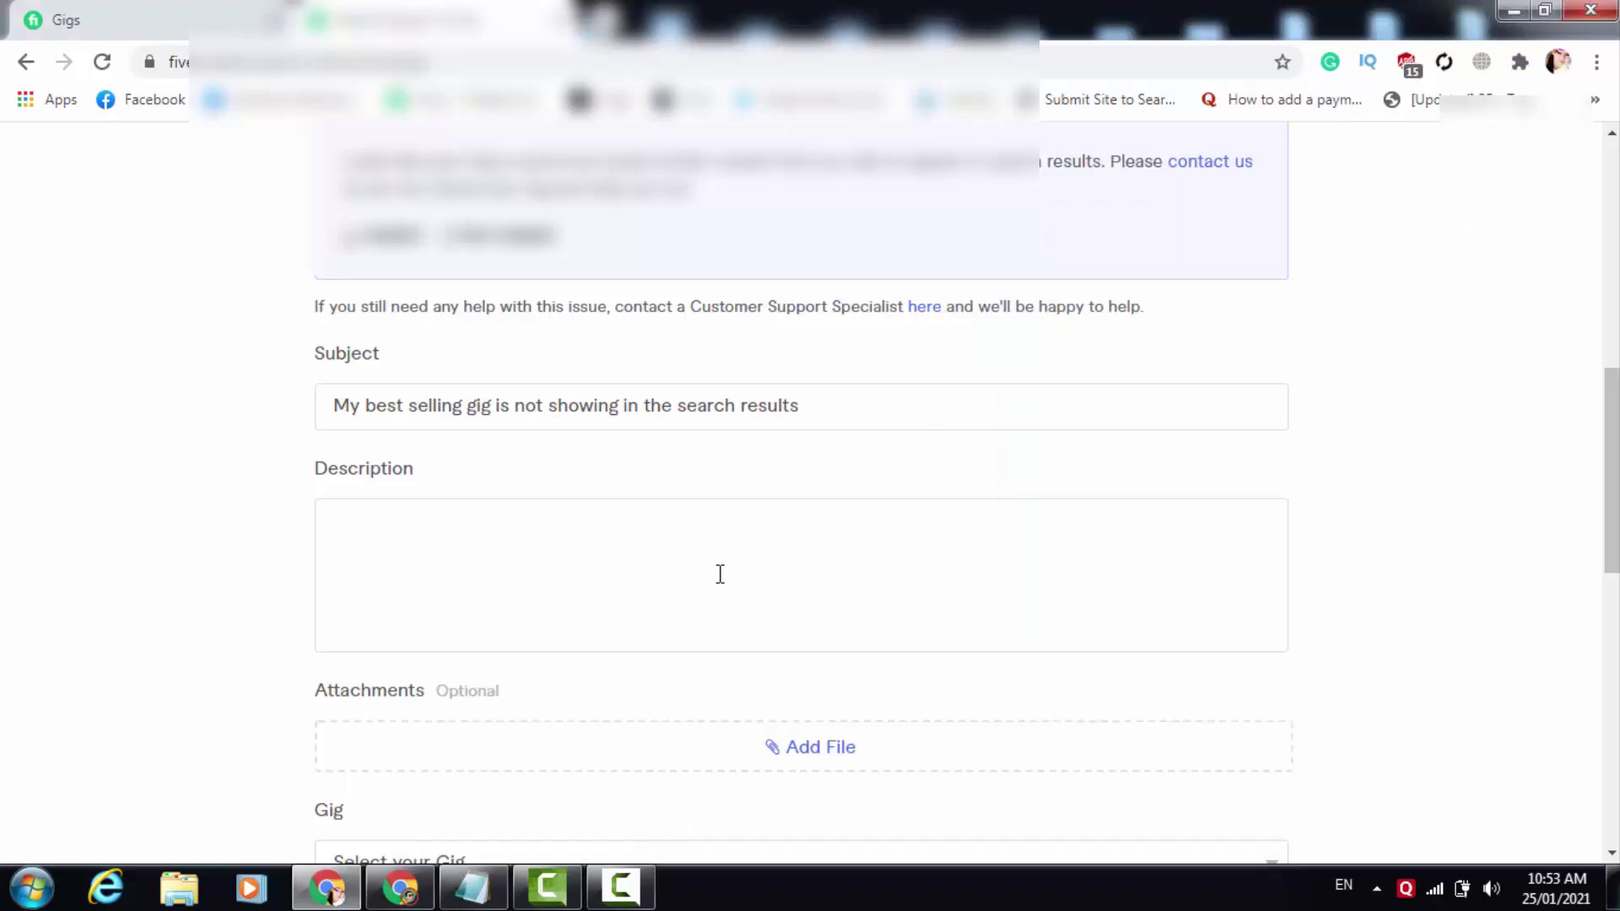
text(Hello, Fiverr. I provide youtube marketing and SEO service with this gig. But, From the last 5 months. I stop getting orders on my this gig. Only my old clients order my this gig again and again. I provide good marketing service with my gig. That's why My client like my work and order my service again and again. I request you. Please, Check my gig and make it visible on the search result again. Please, I request you. Thanks.)
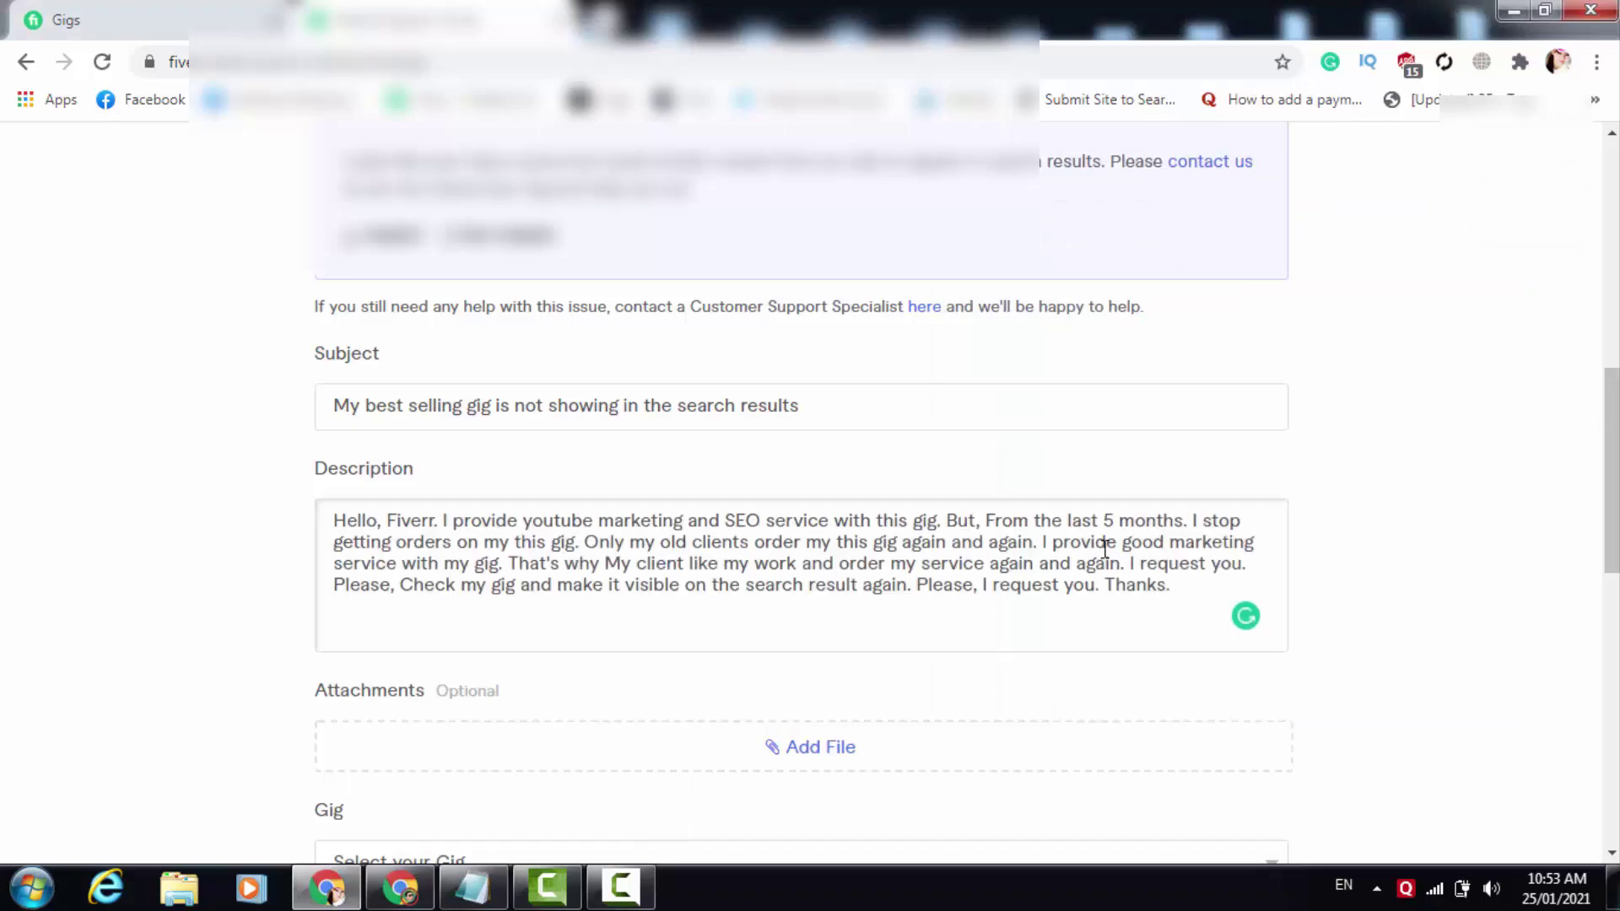
scroll(720, 574, down, 2)
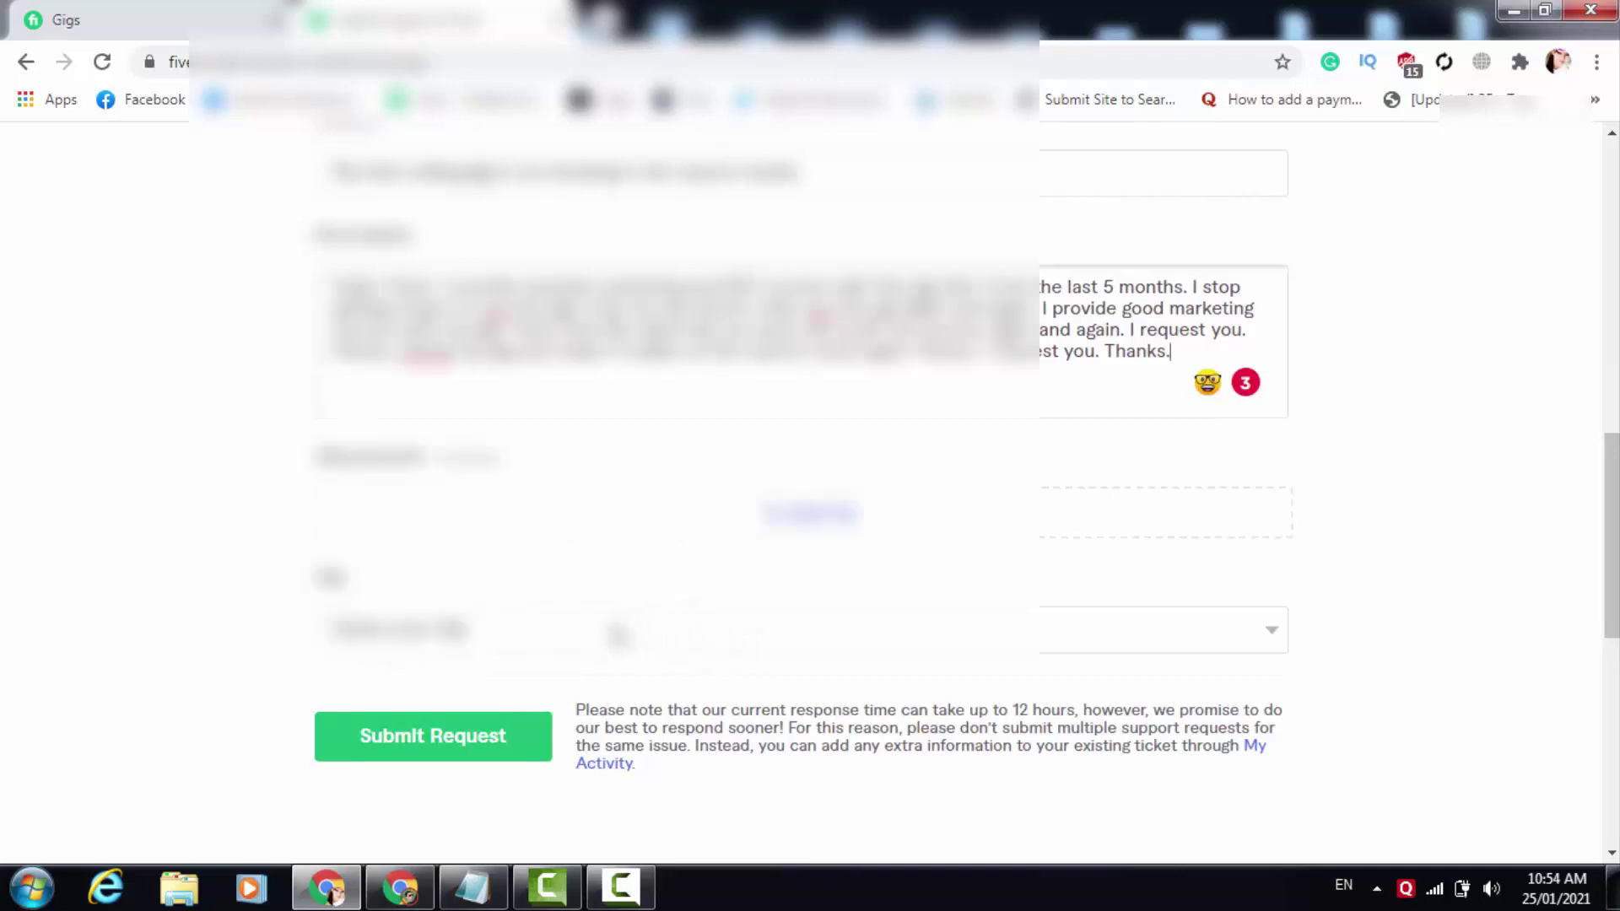
Step: Select the affected gig, submit the request, and return to the YouTube channel window
click(619, 633)
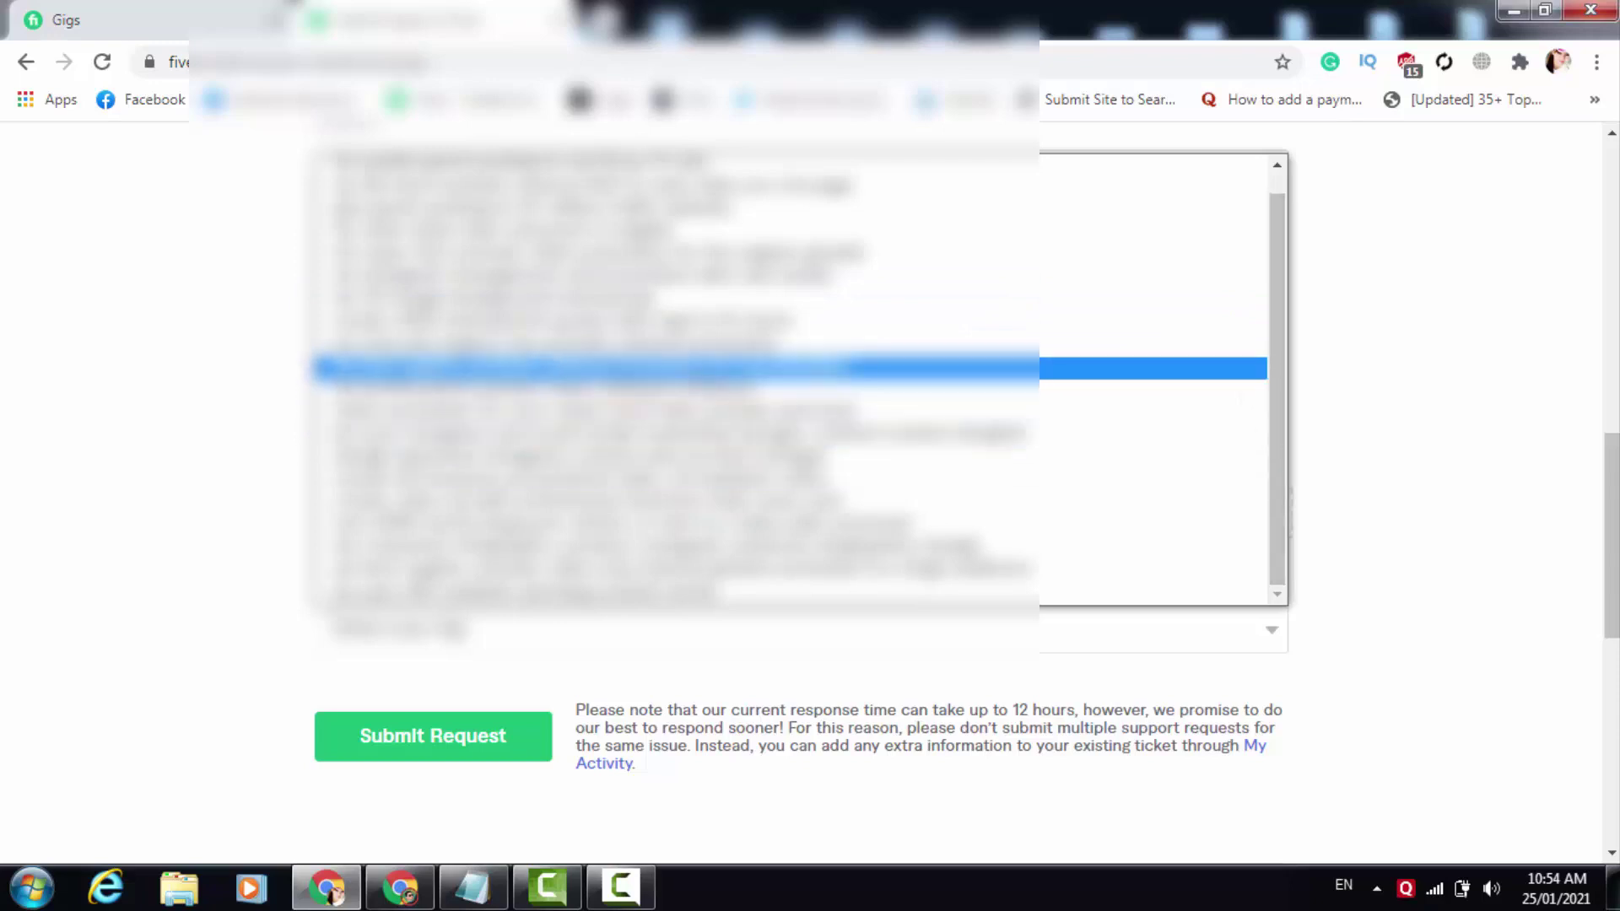
click(629, 346)
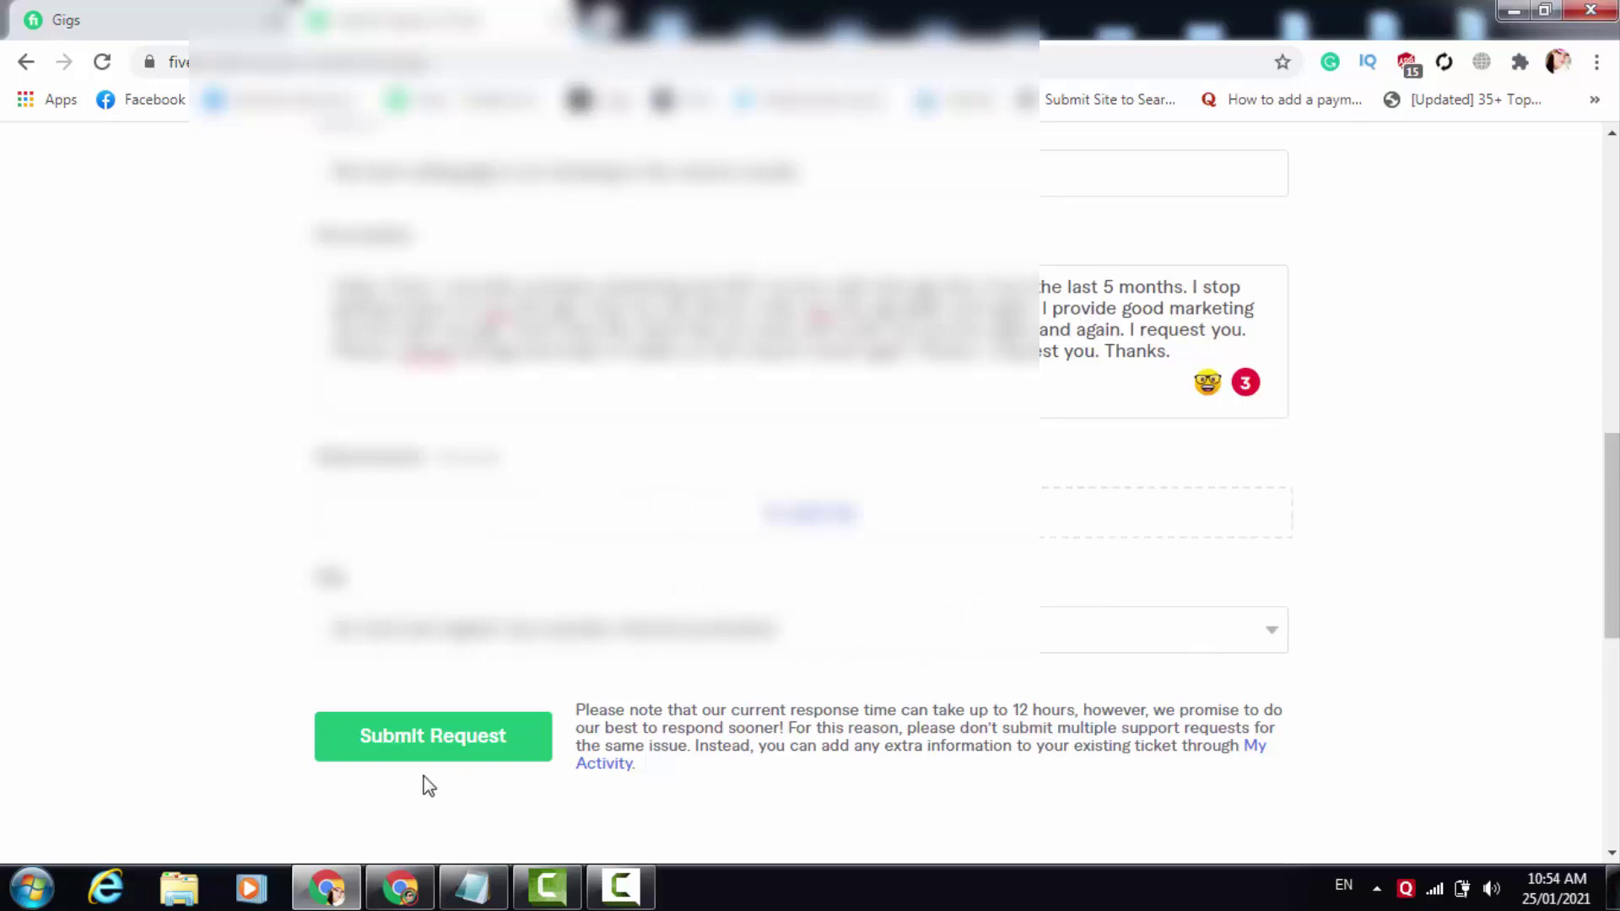
click(405, 762)
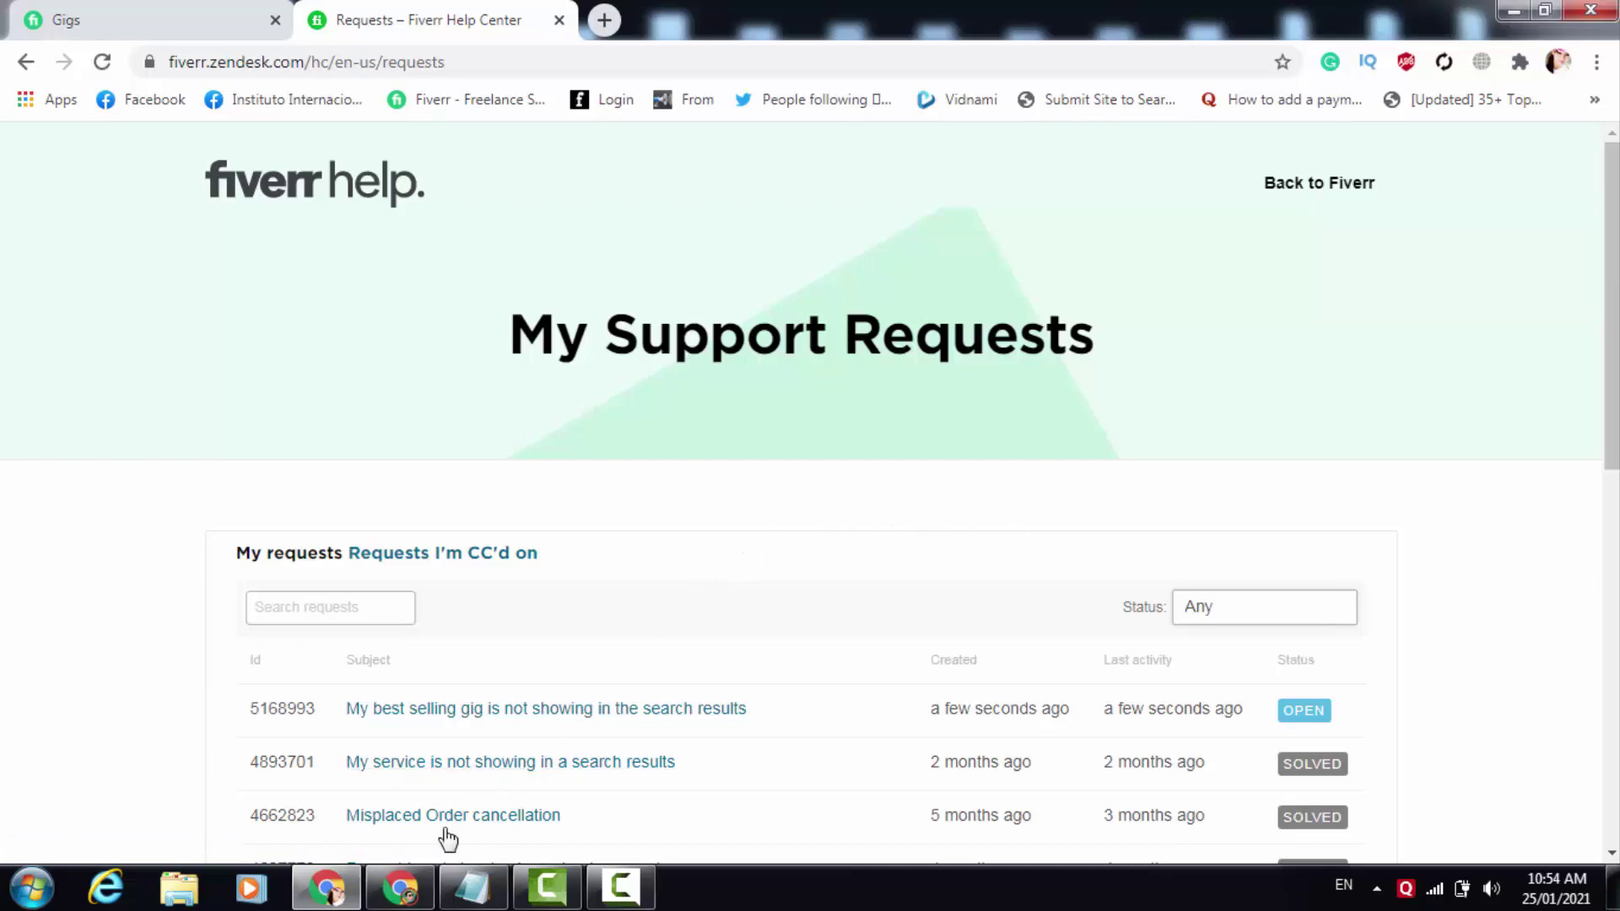
click(429, 878)
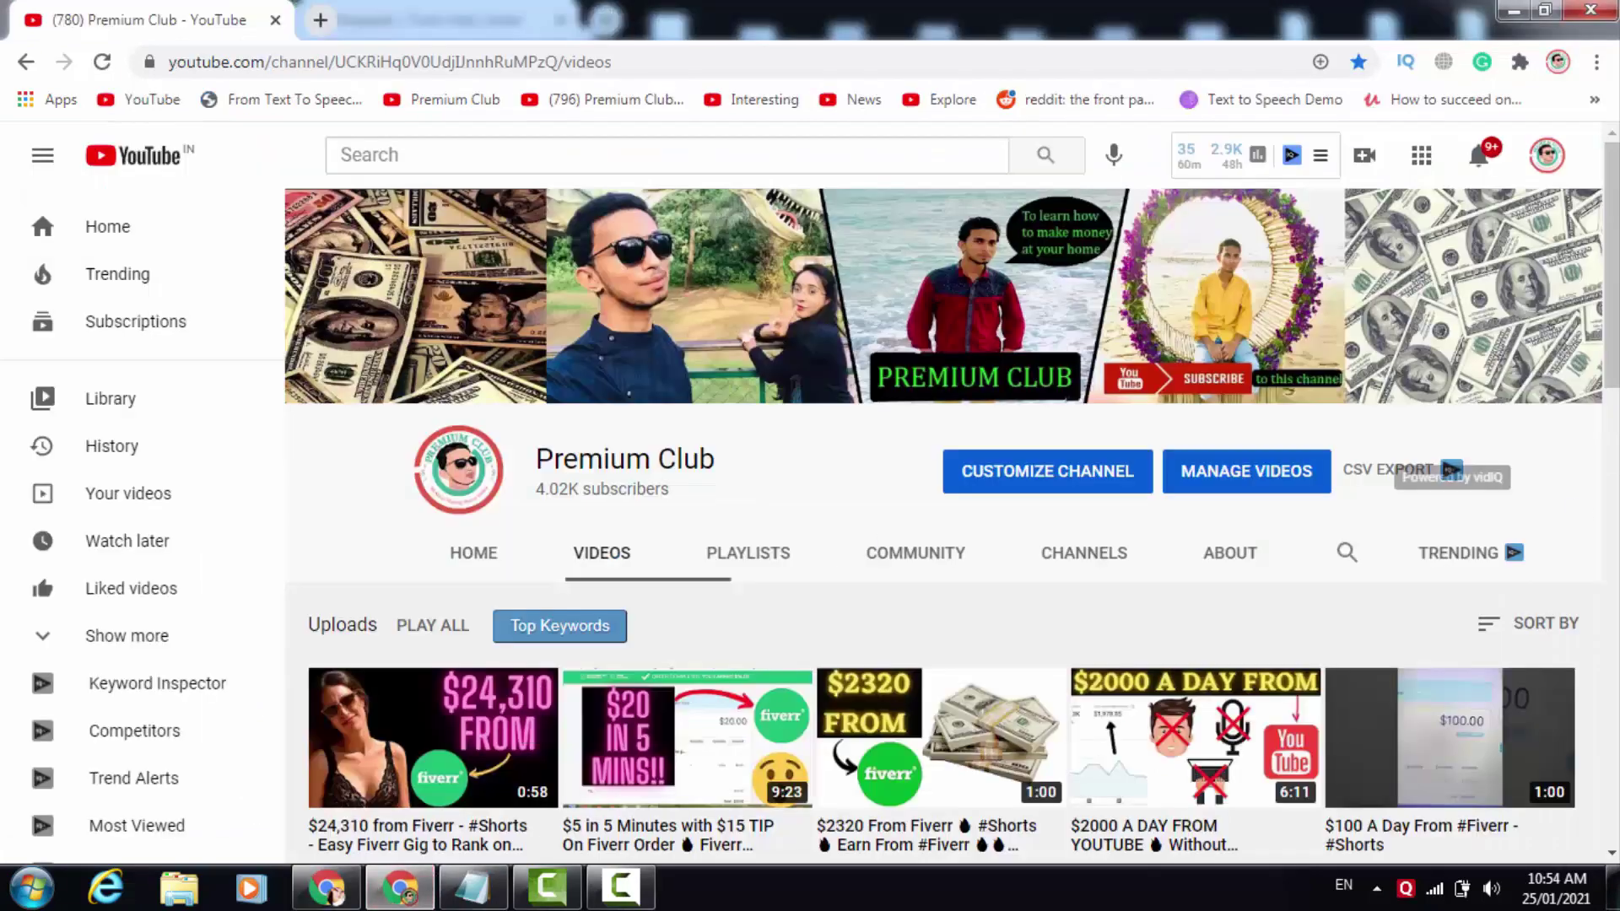
scroll(952, 527, down, 5)
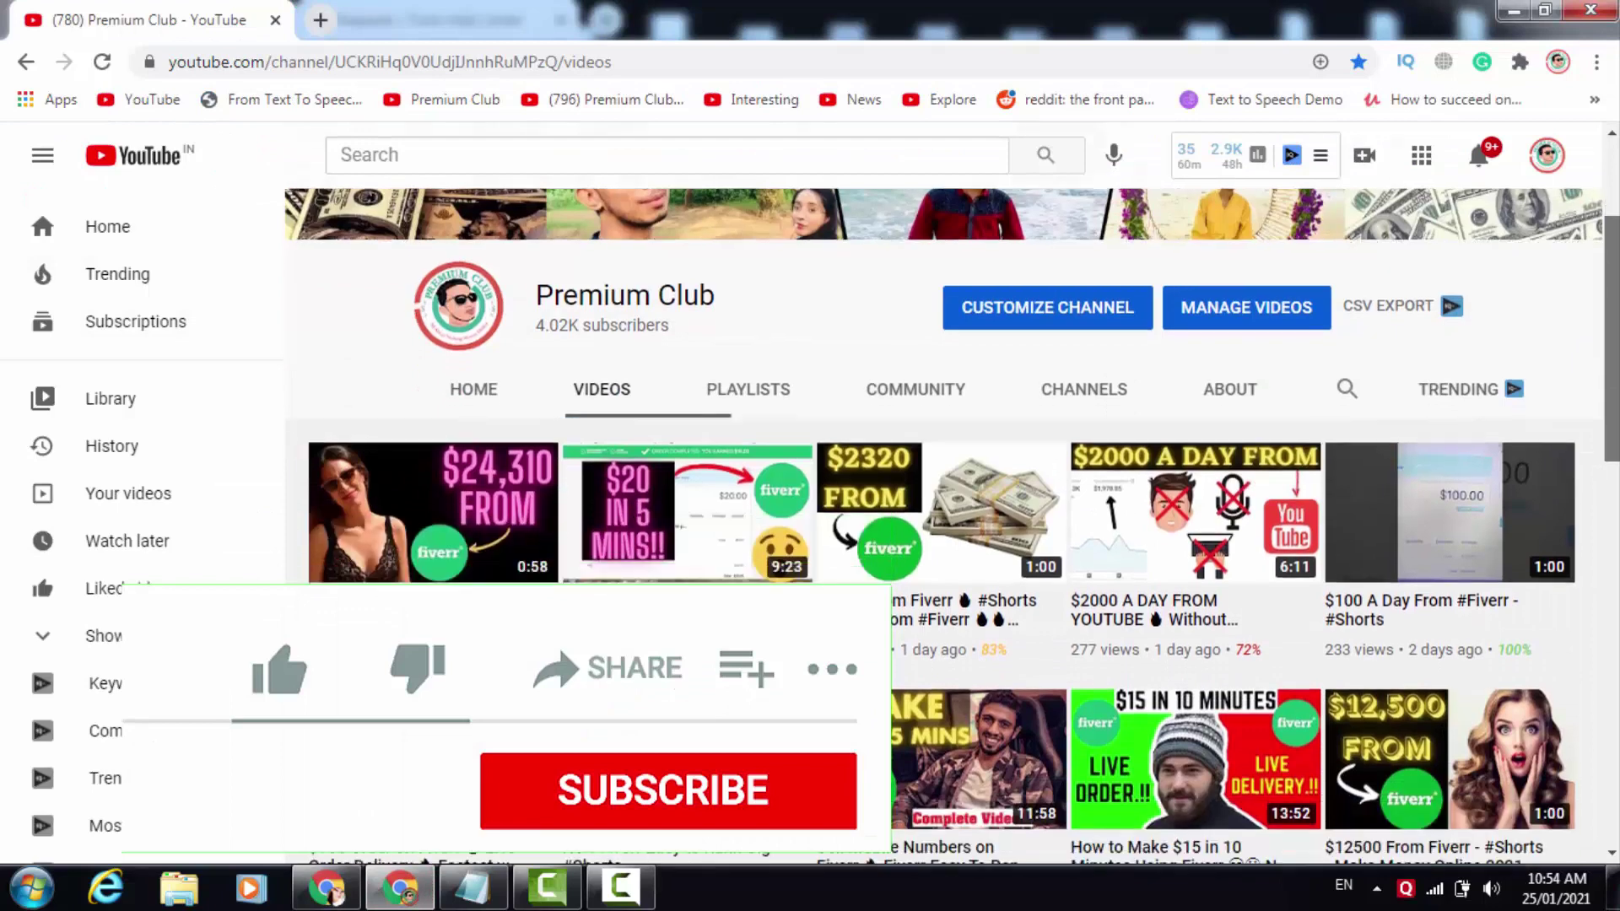
scroll(951, 527, down, 1)
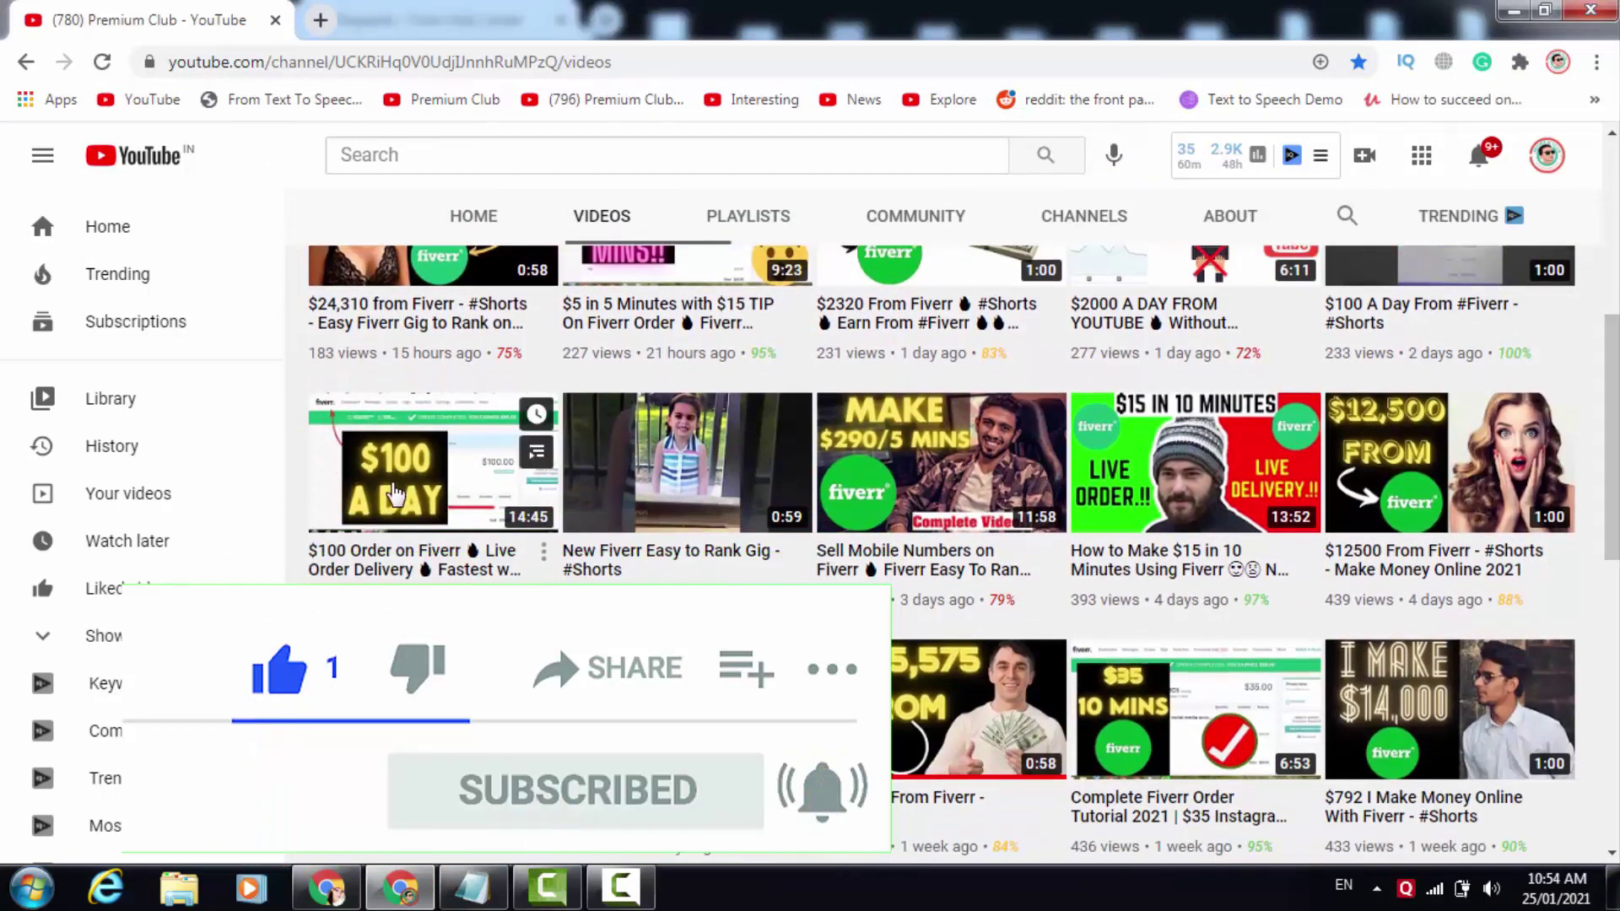
scroll(952, 528, down, 5)
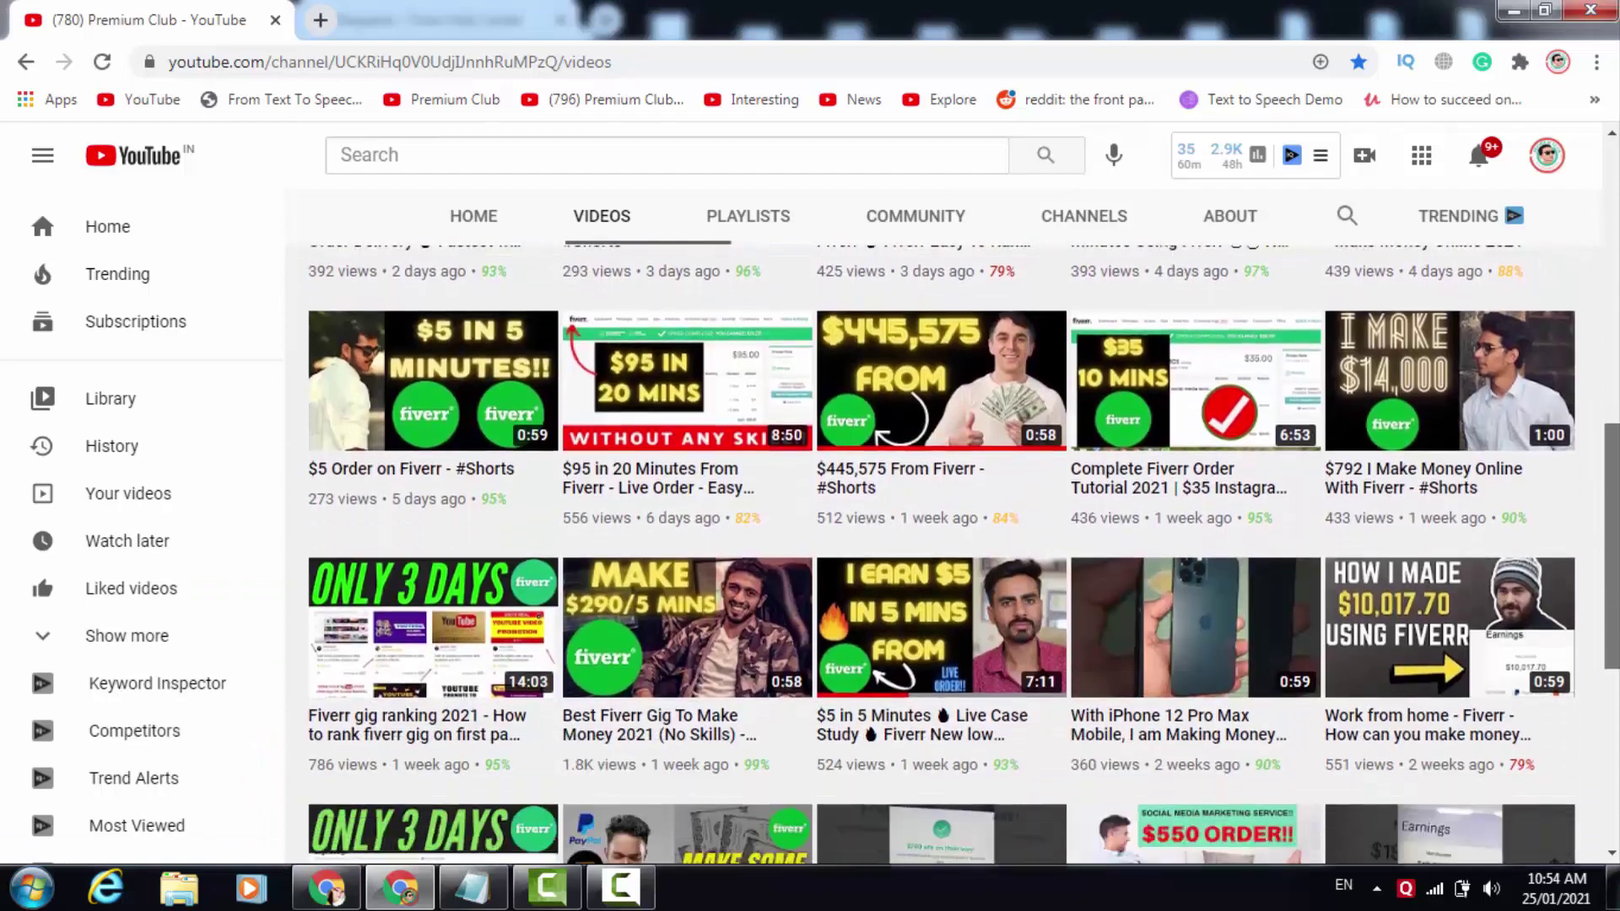